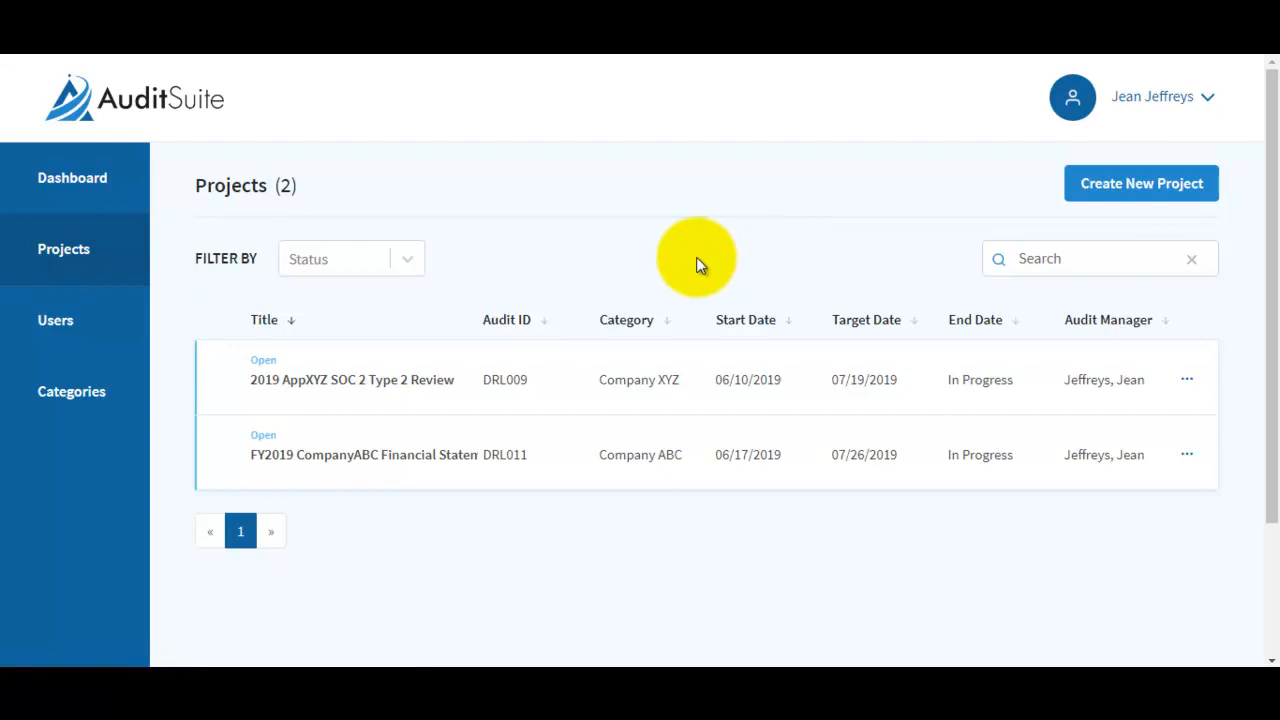
pyautogui.click(402, 260)
pyautogui.click(402, 260)
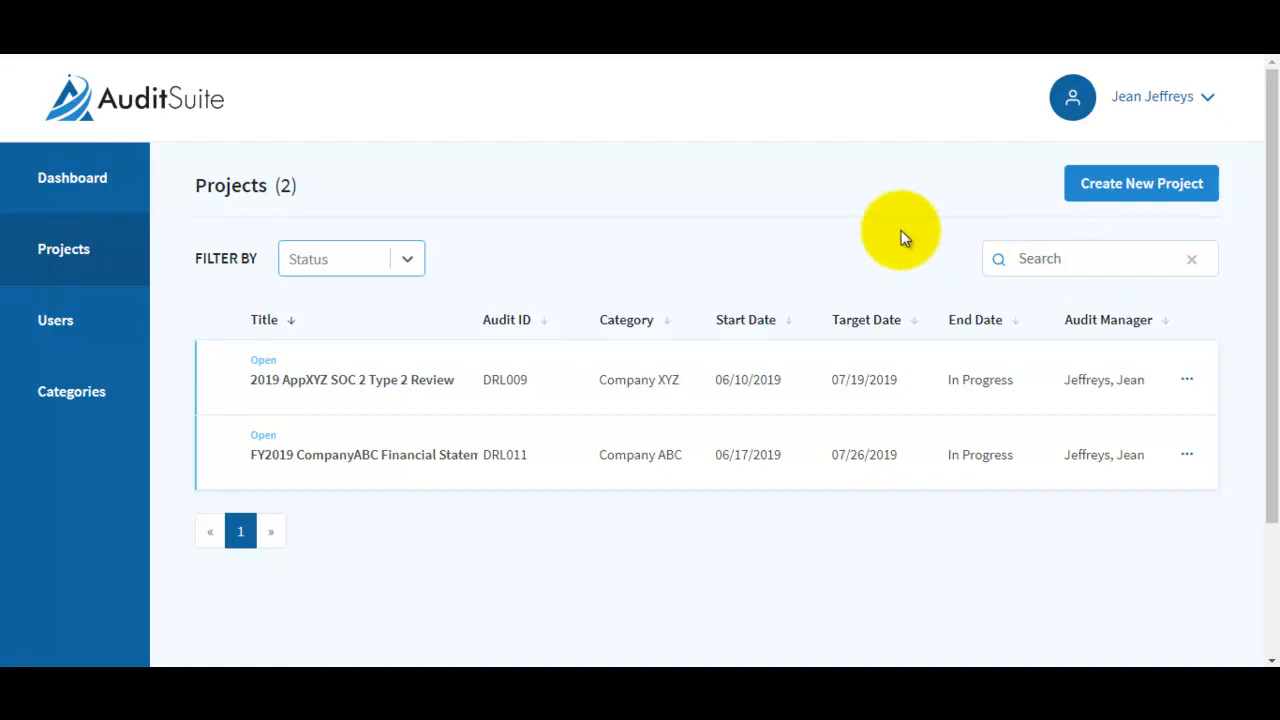
# - Start a new project titled "Test Project 1" and set its category to Uncategorized
pyautogui.click(1150, 194)
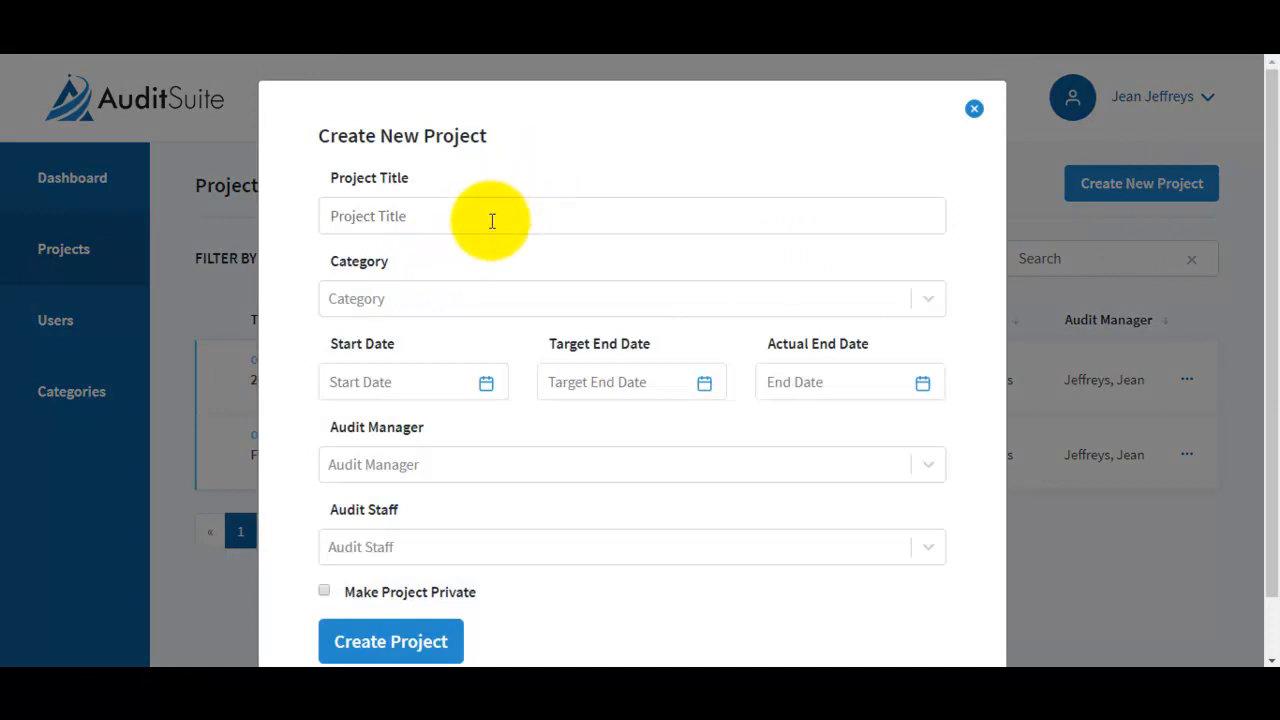
pyautogui.click(375, 217)
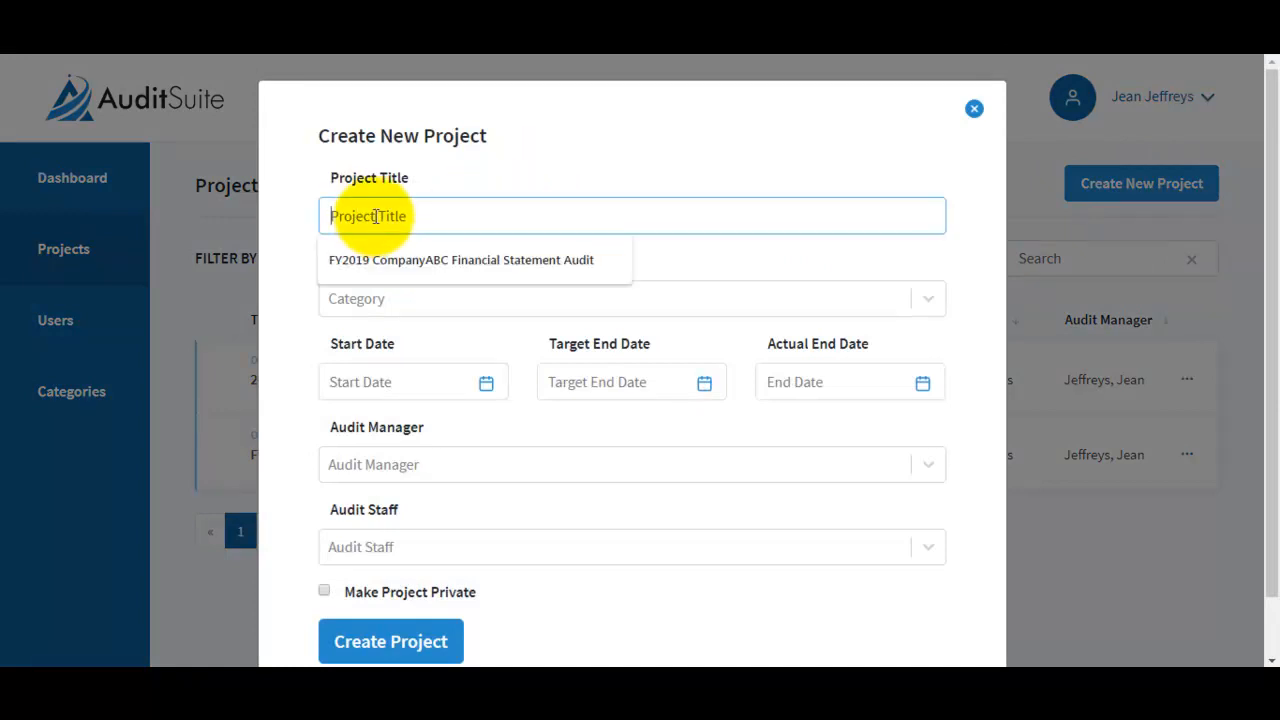
pyautogui.write('Test Project 1')
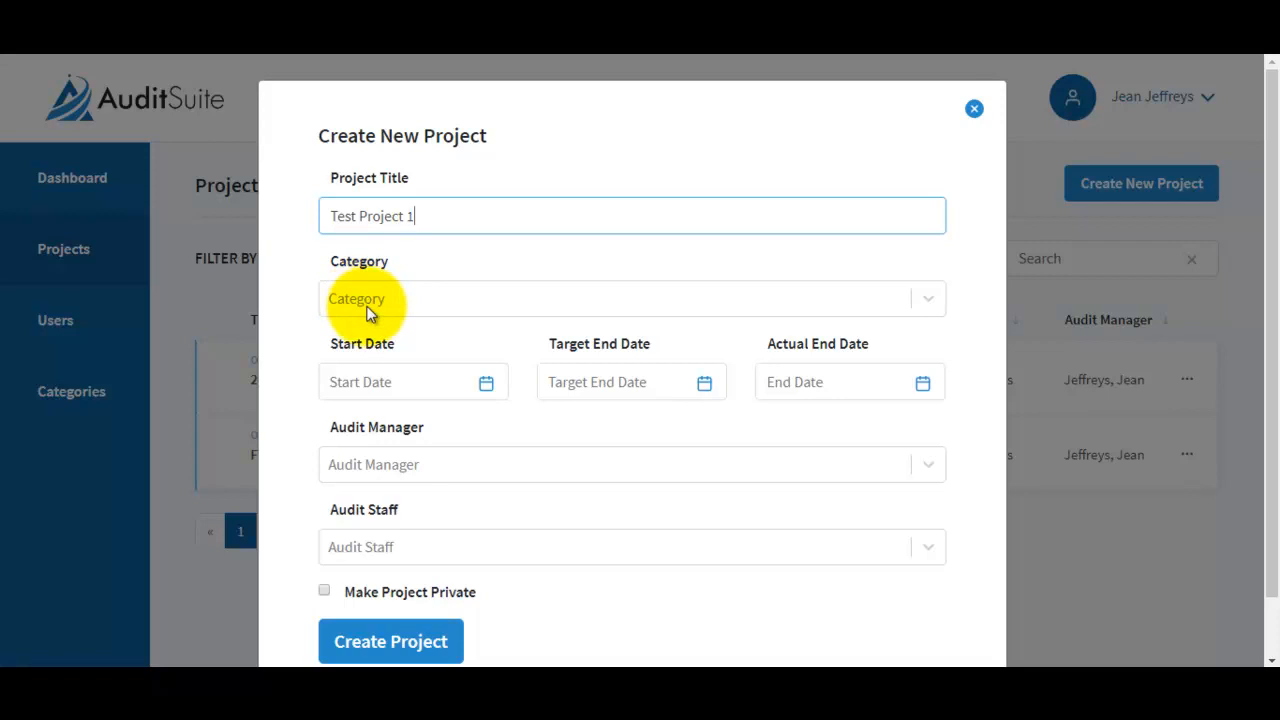
pyautogui.click(369, 303)
pyautogui.click(399, 428)
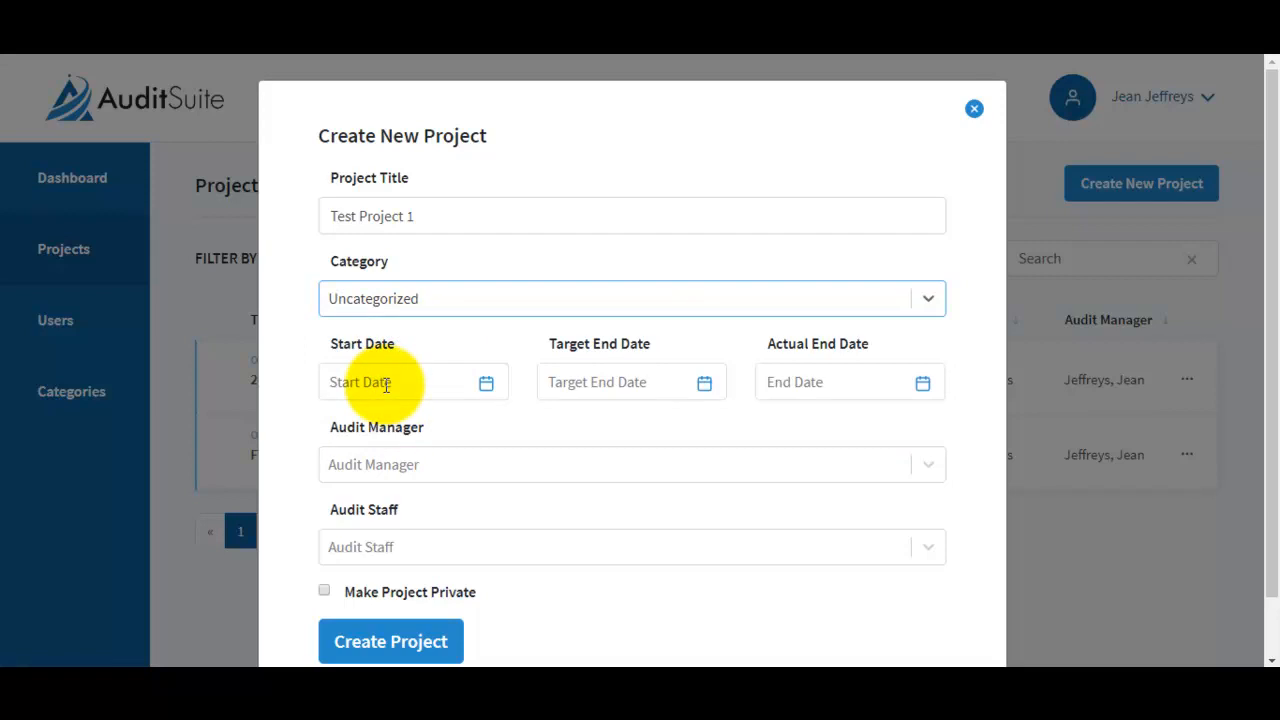
# - Set the project's start date to 06/17/2019 and its target end date to 07/26/2019
pyautogui.click(386, 384)
pyautogui.click(401, 633)
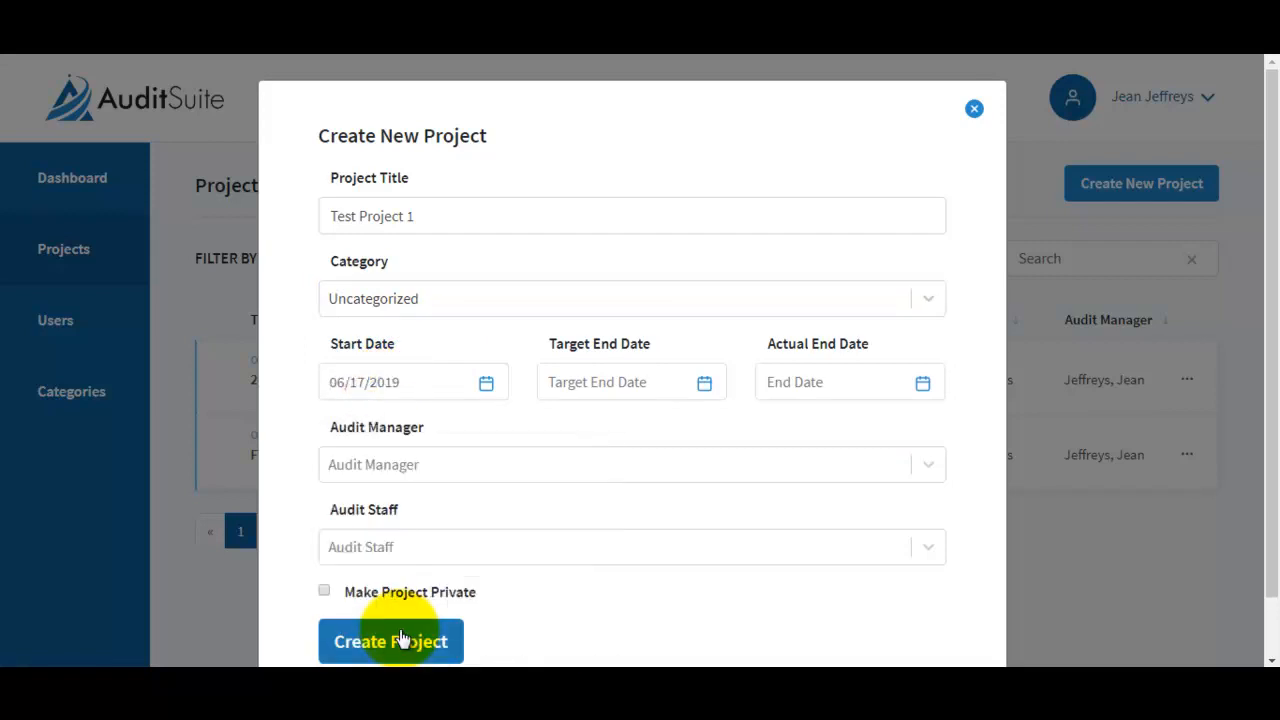
pyautogui.click(598, 384)
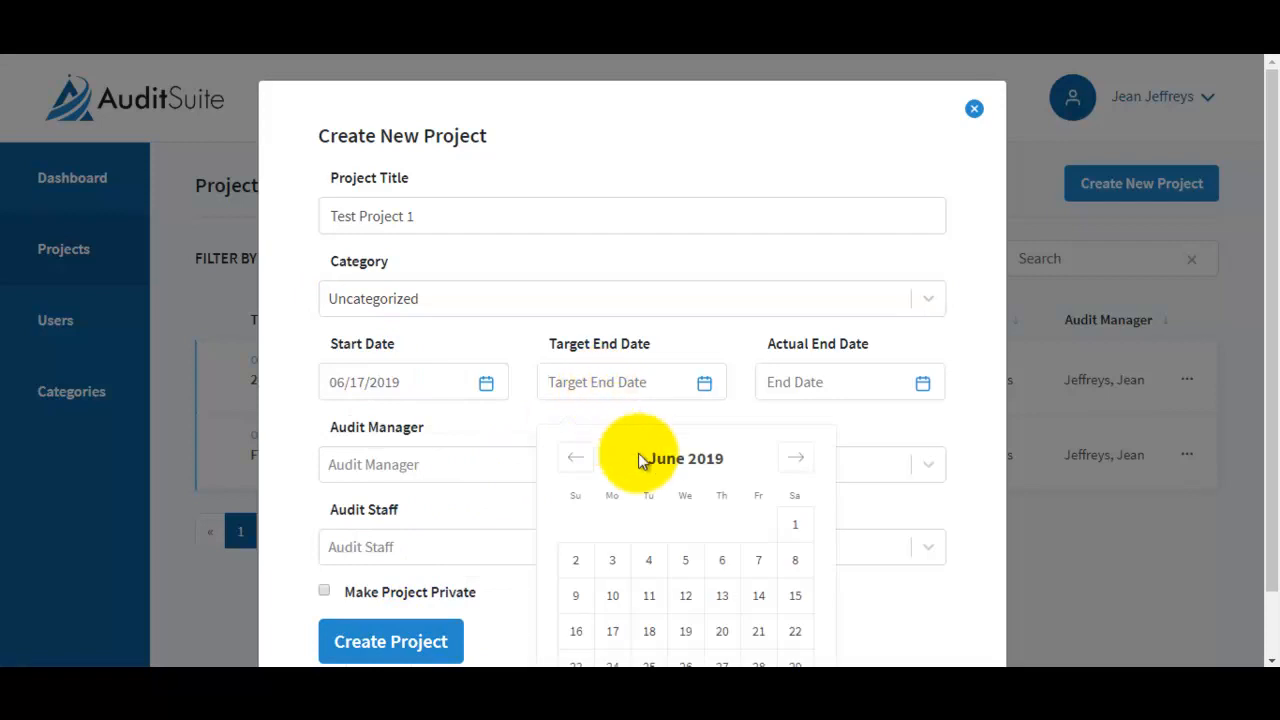
pyautogui.scroll(-1, 657, 480)
pyautogui.click(796, 390)
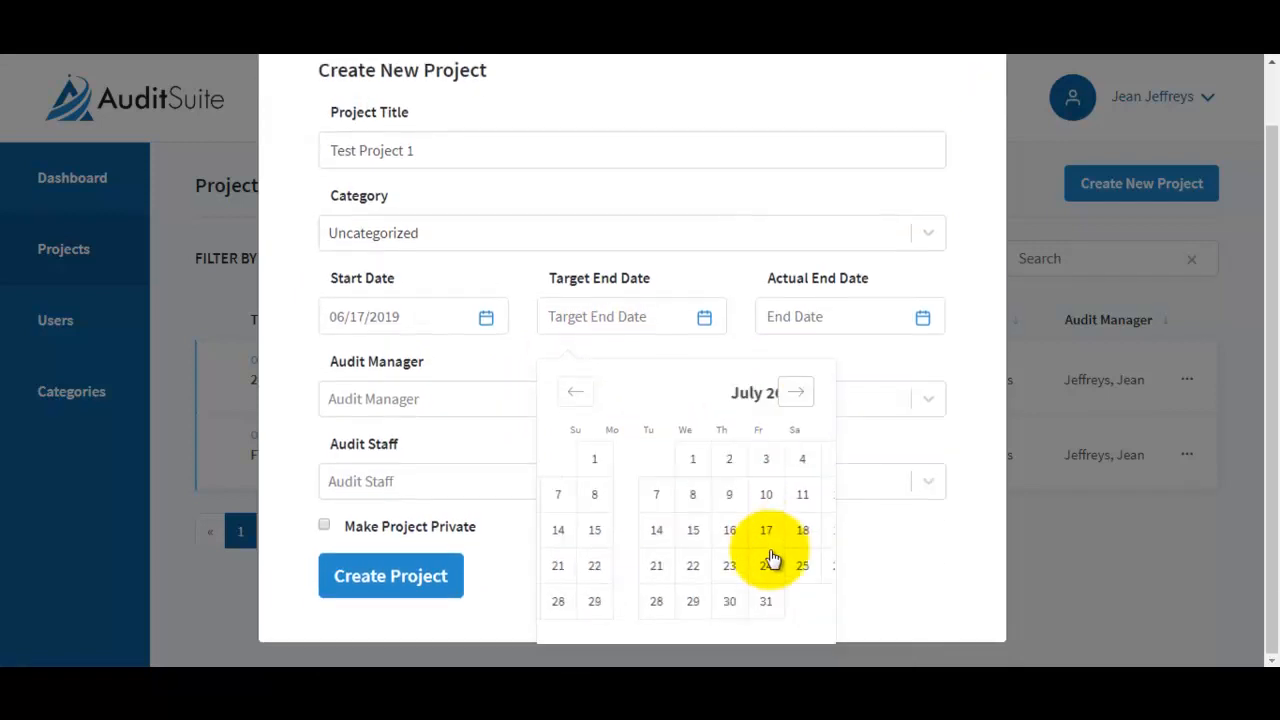
pyautogui.click(760, 566)
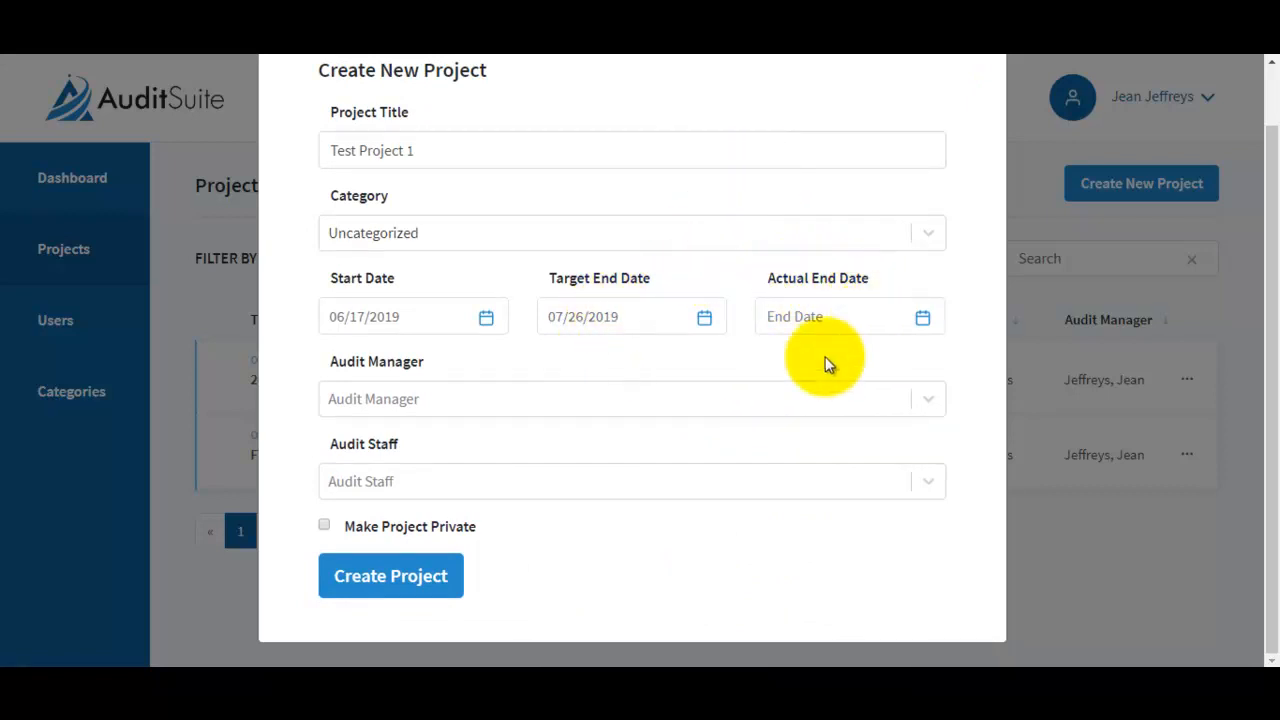
# - Assign an audit manager and two audit staff members to the new project
pyautogui.click(342, 404)
pyautogui.click(362, 490)
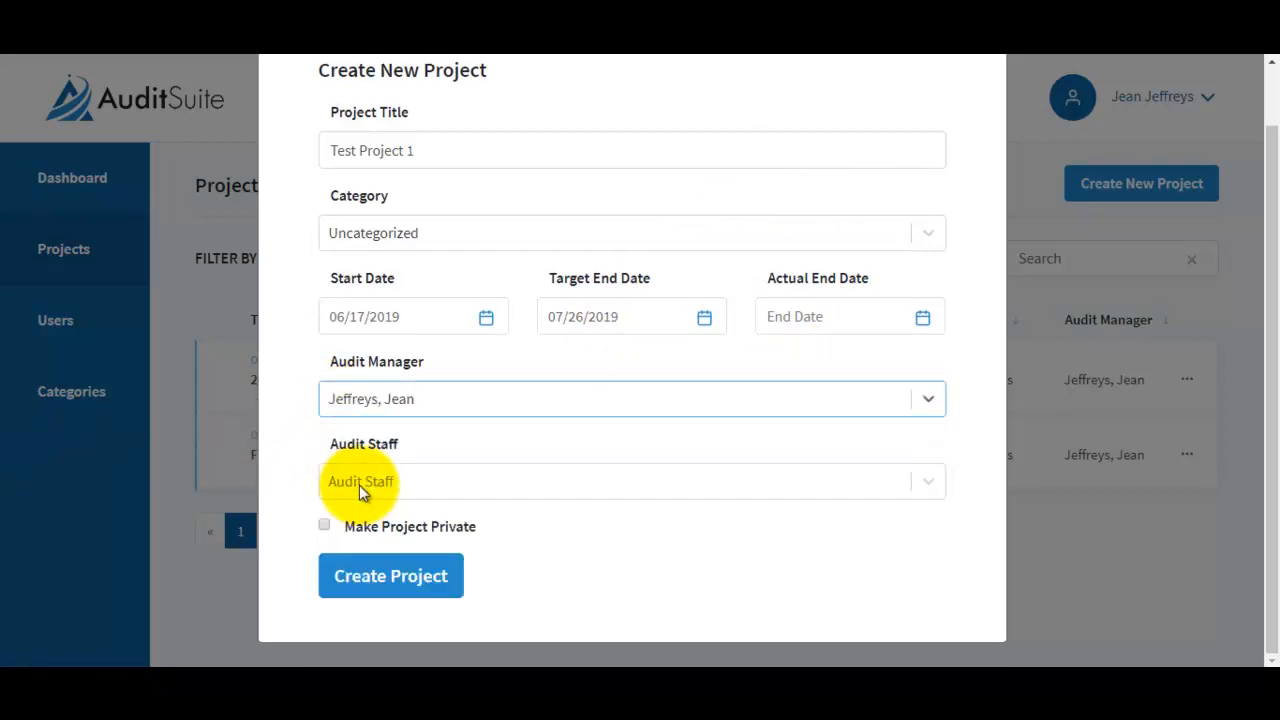
pyautogui.click(424, 490)
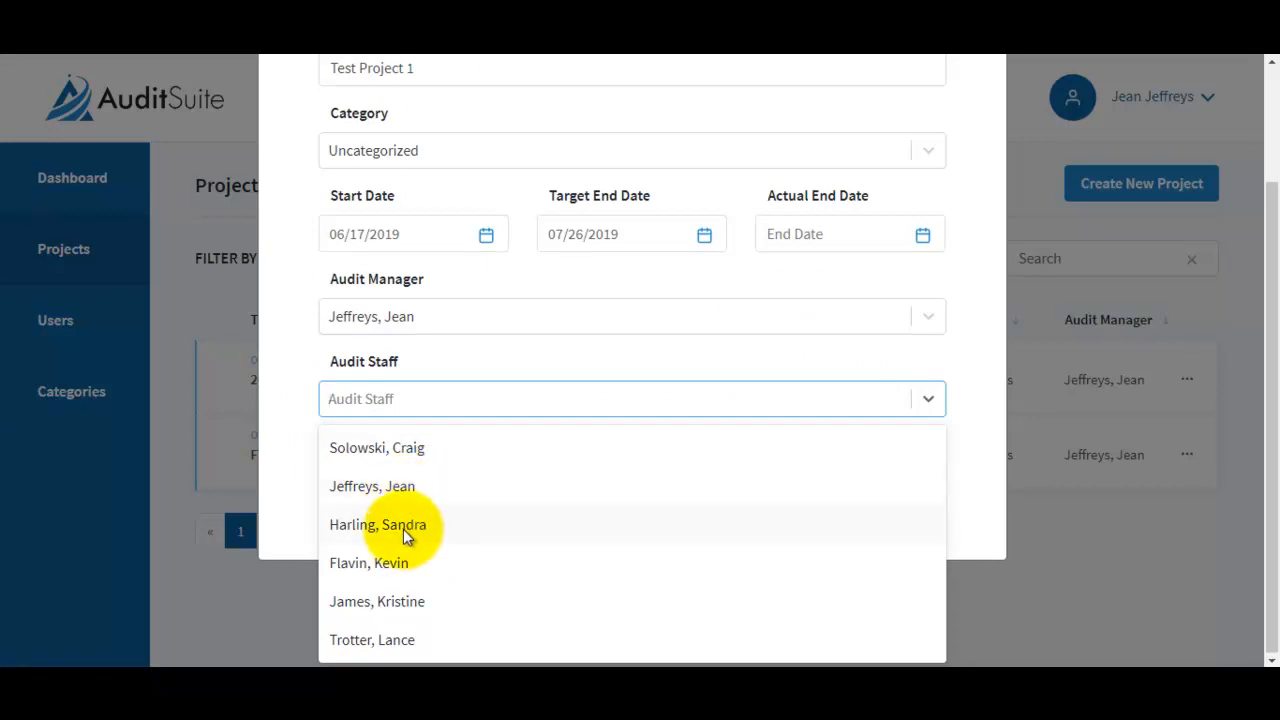
pyautogui.click(389, 570)
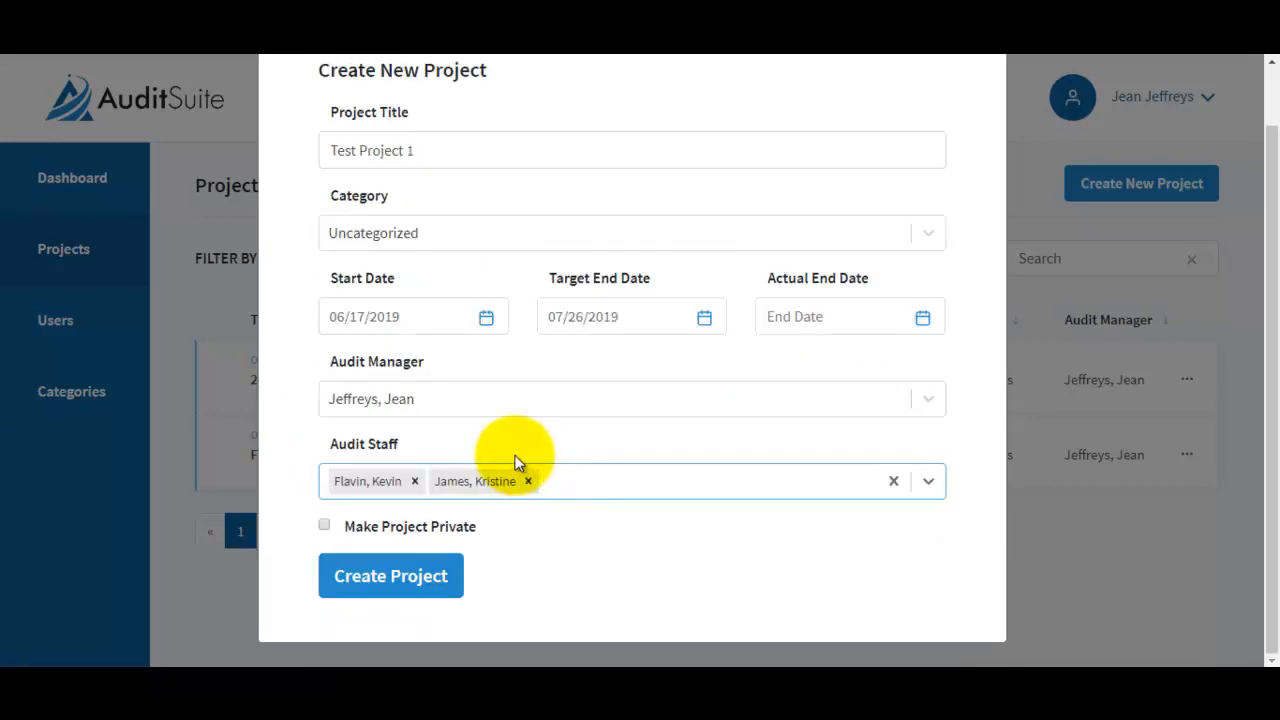
# - Make the project private and create it
pyautogui.click(323, 526)
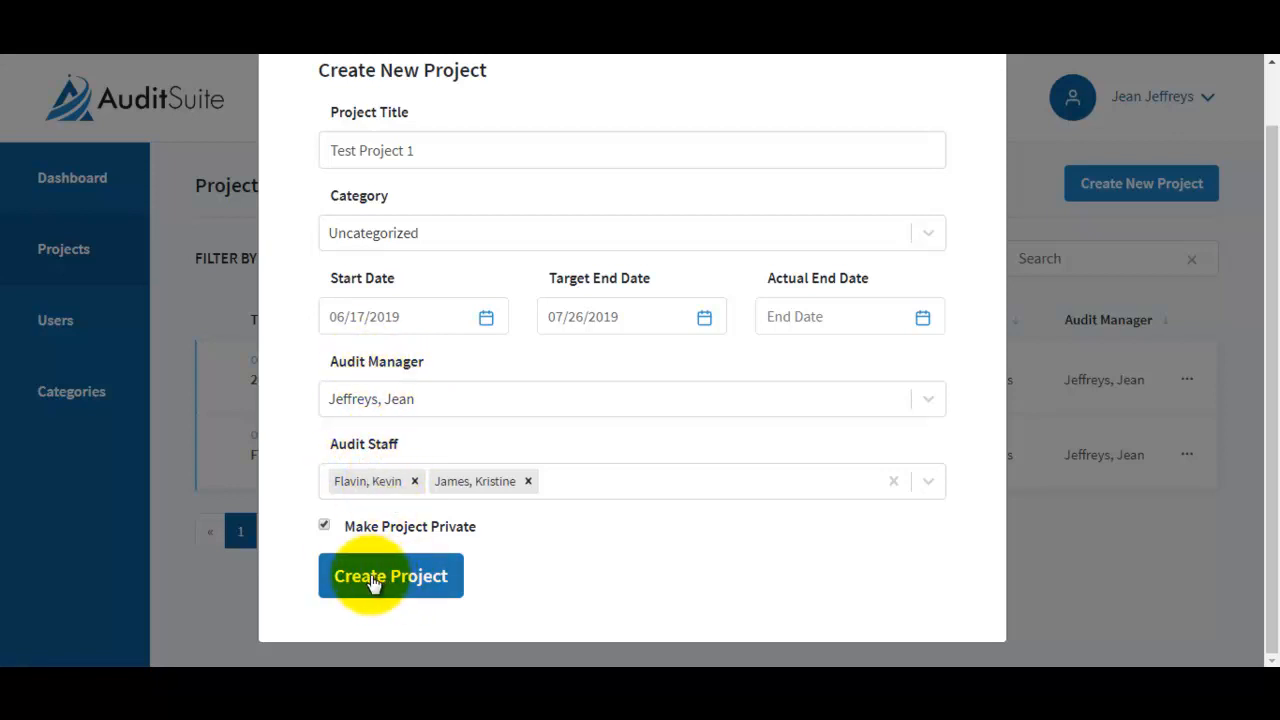
pyautogui.click(378, 577)
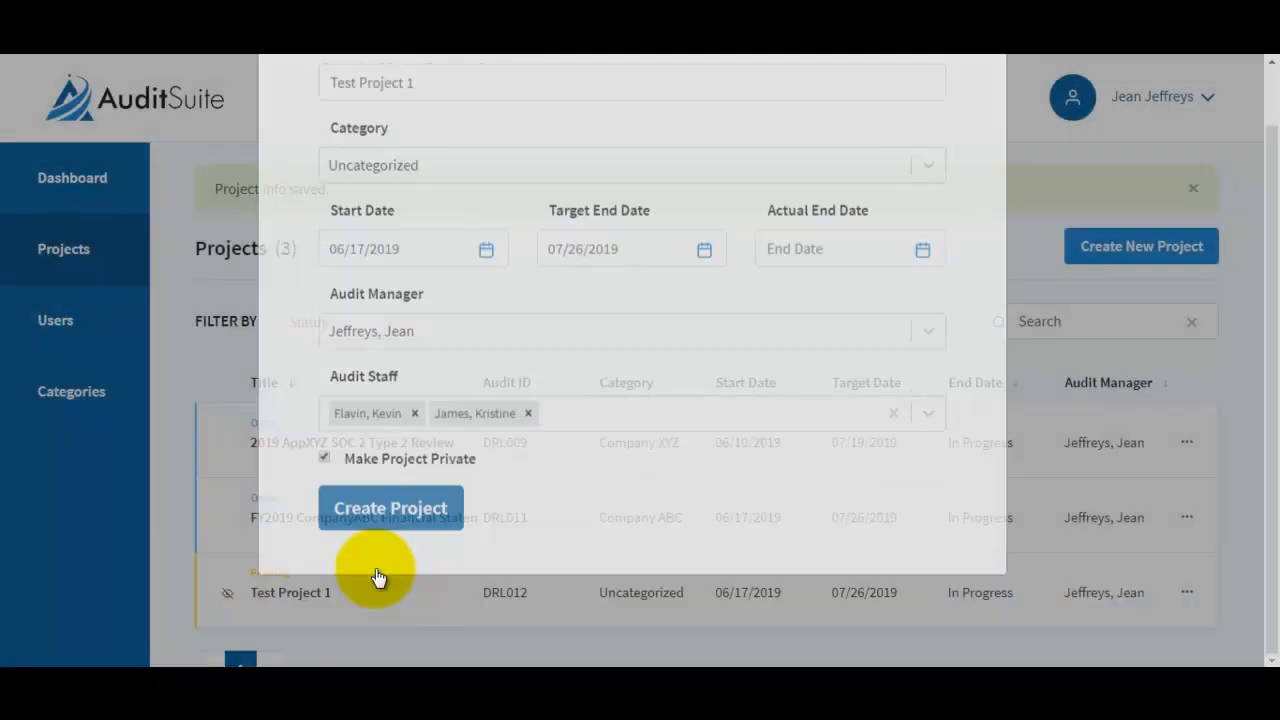
# - Open Test Project 1 from the project list and change its status to Open
pyautogui.scroll(-3, 505, 500)
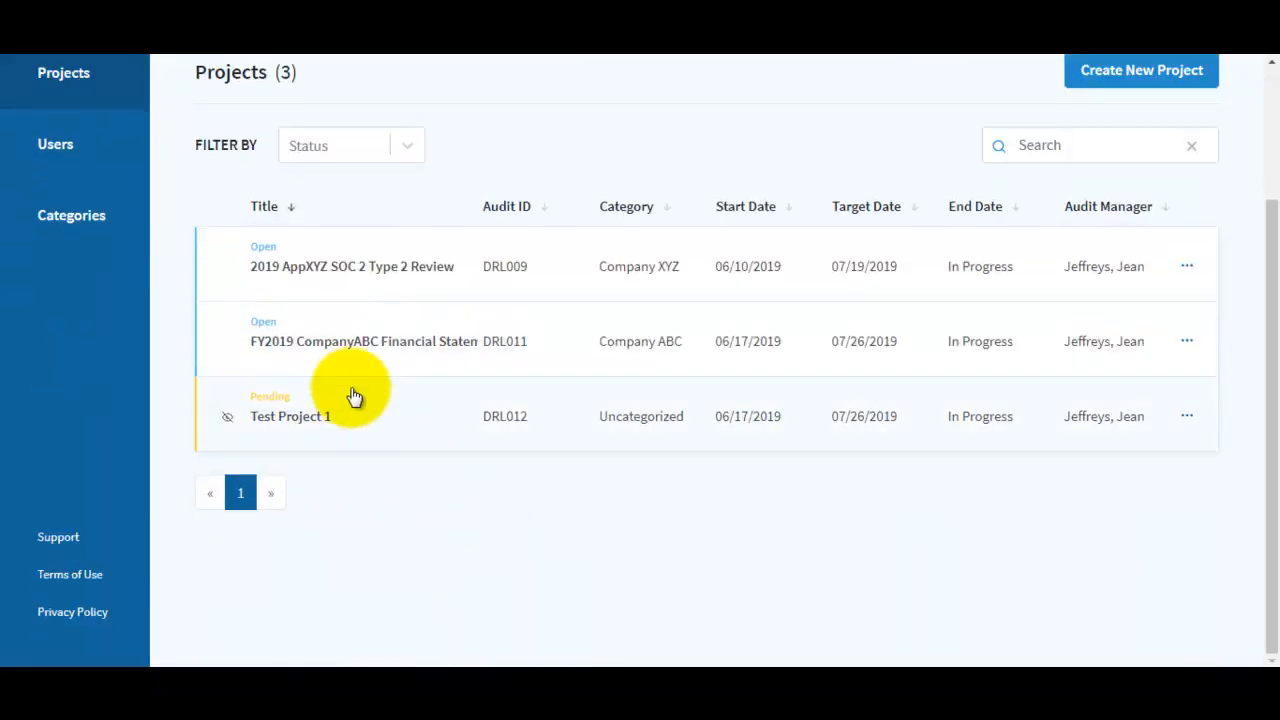
pyautogui.click(365, 420)
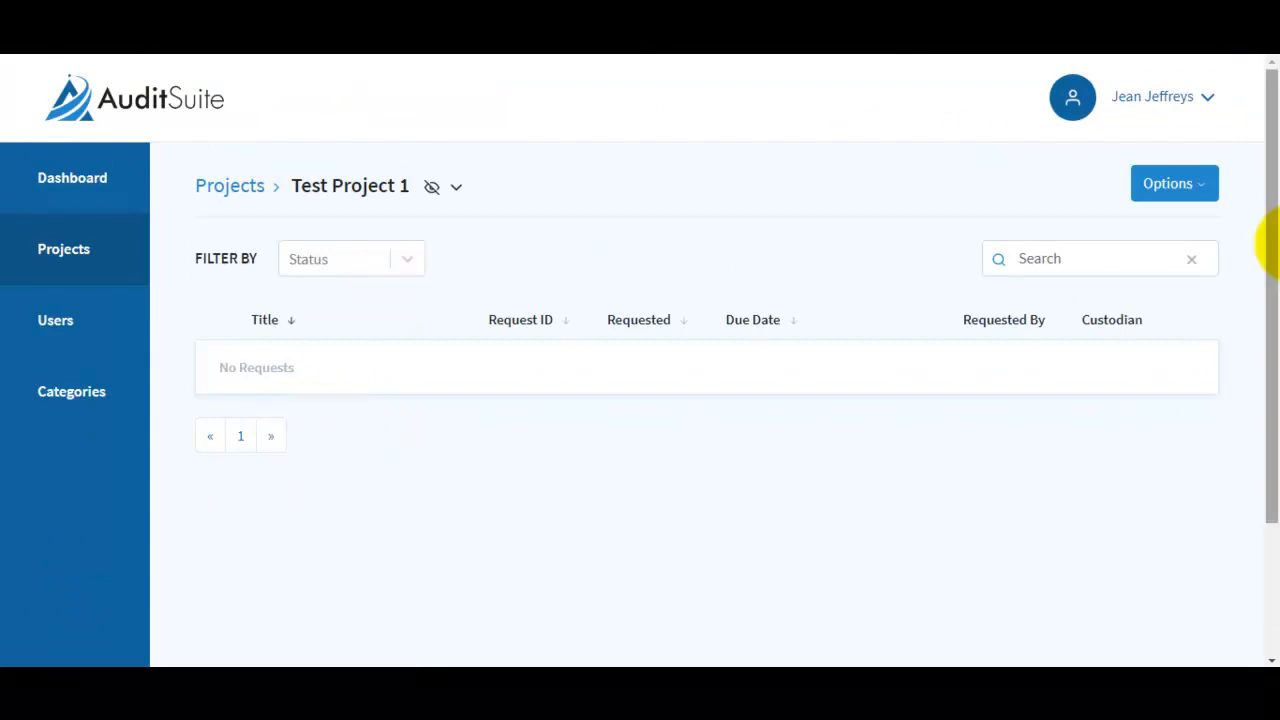
pyautogui.click(1192, 196)
pyautogui.click(1104, 230)
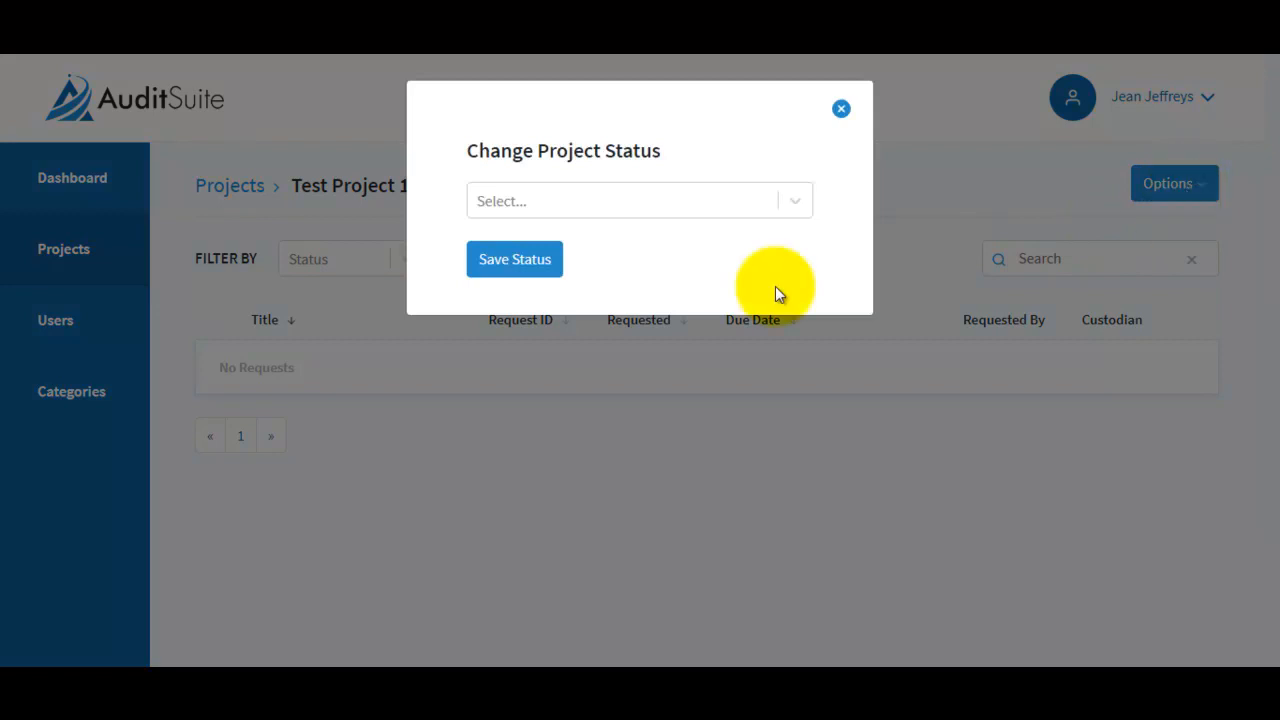
pyautogui.click(531, 212)
pyautogui.click(513, 249)
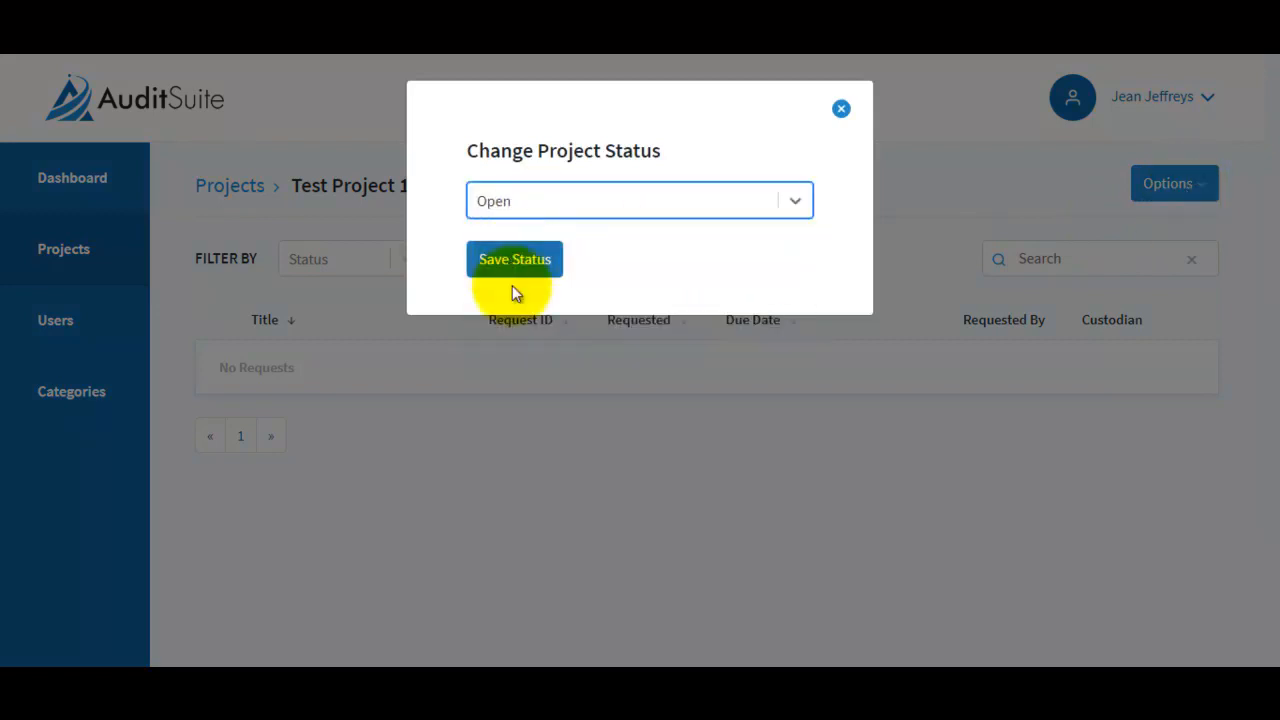
pyautogui.click(515, 262)
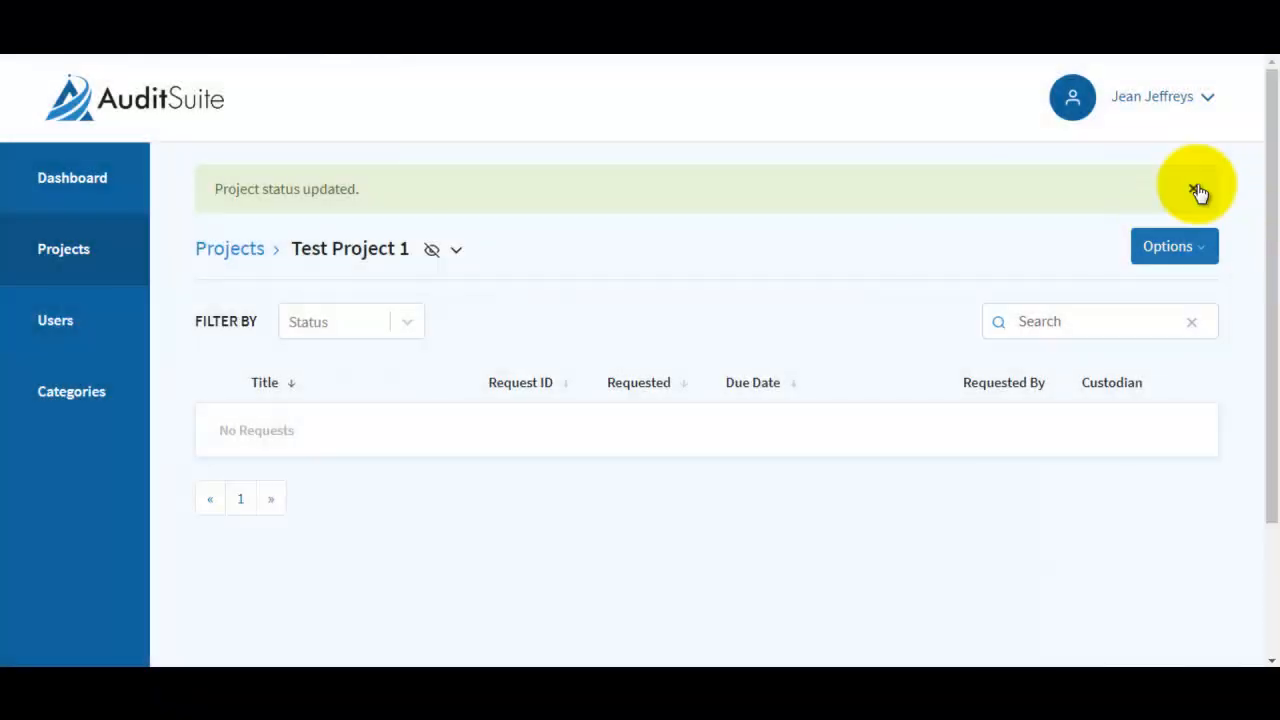
pyautogui.click(1191, 191)
pyautogui.click(1190, 190)
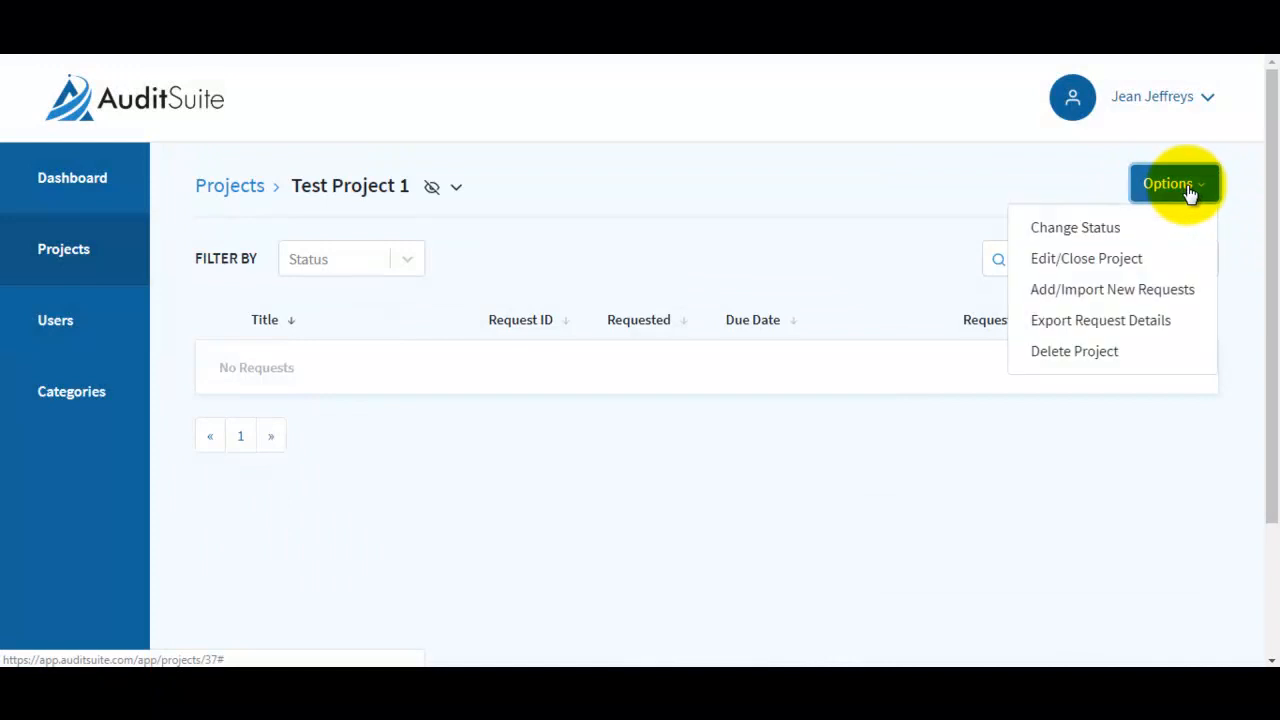
pyautogui.click(450, 262)
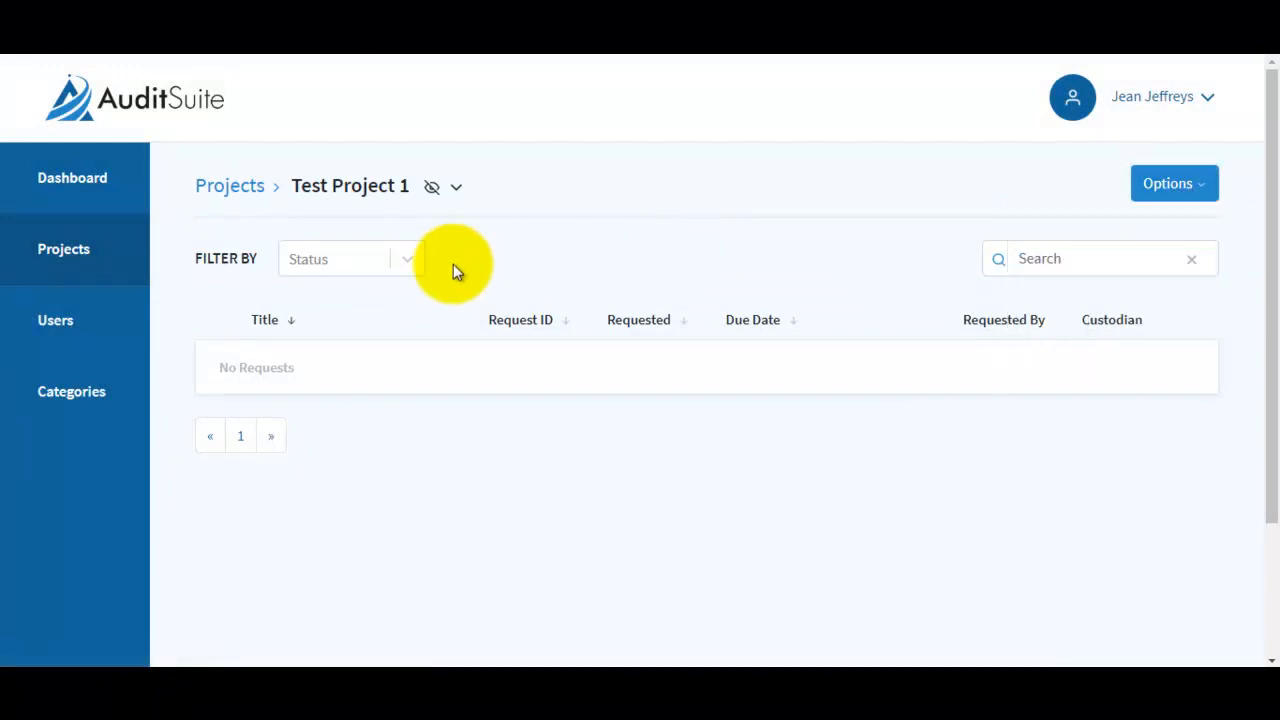
pyautogui.click(1162, 189)
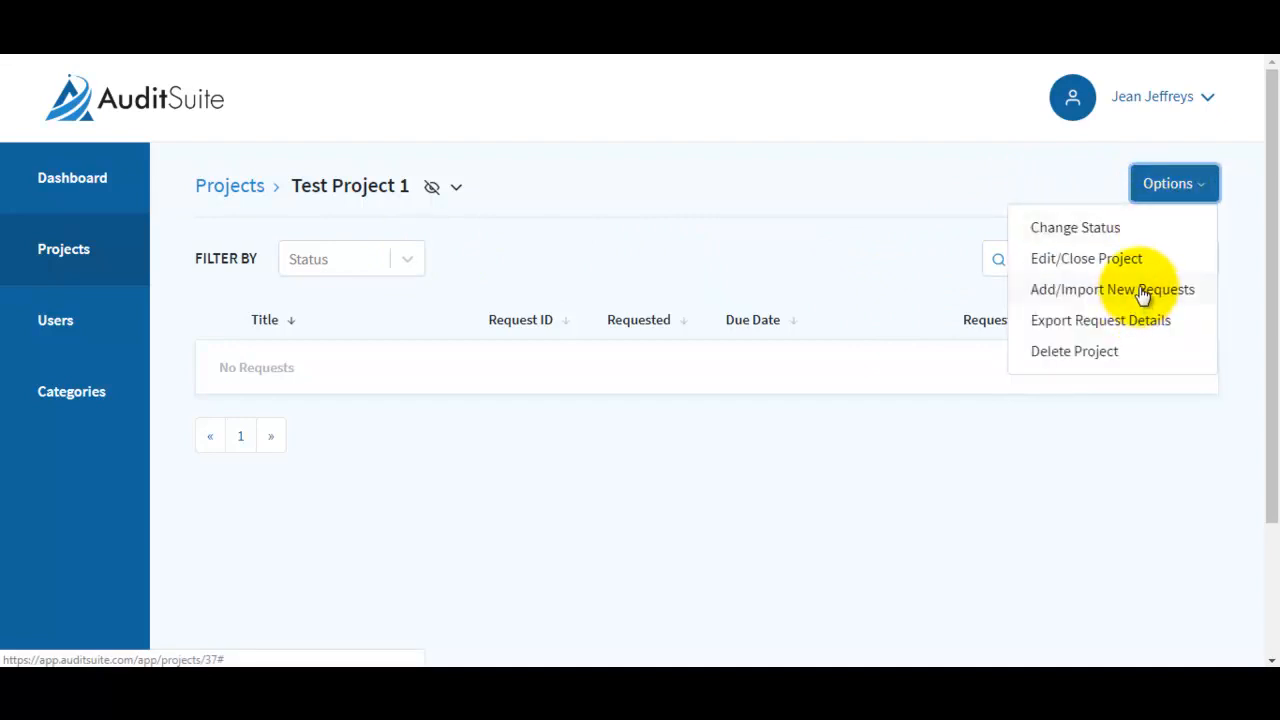
pyautogui.click(1193, 190)
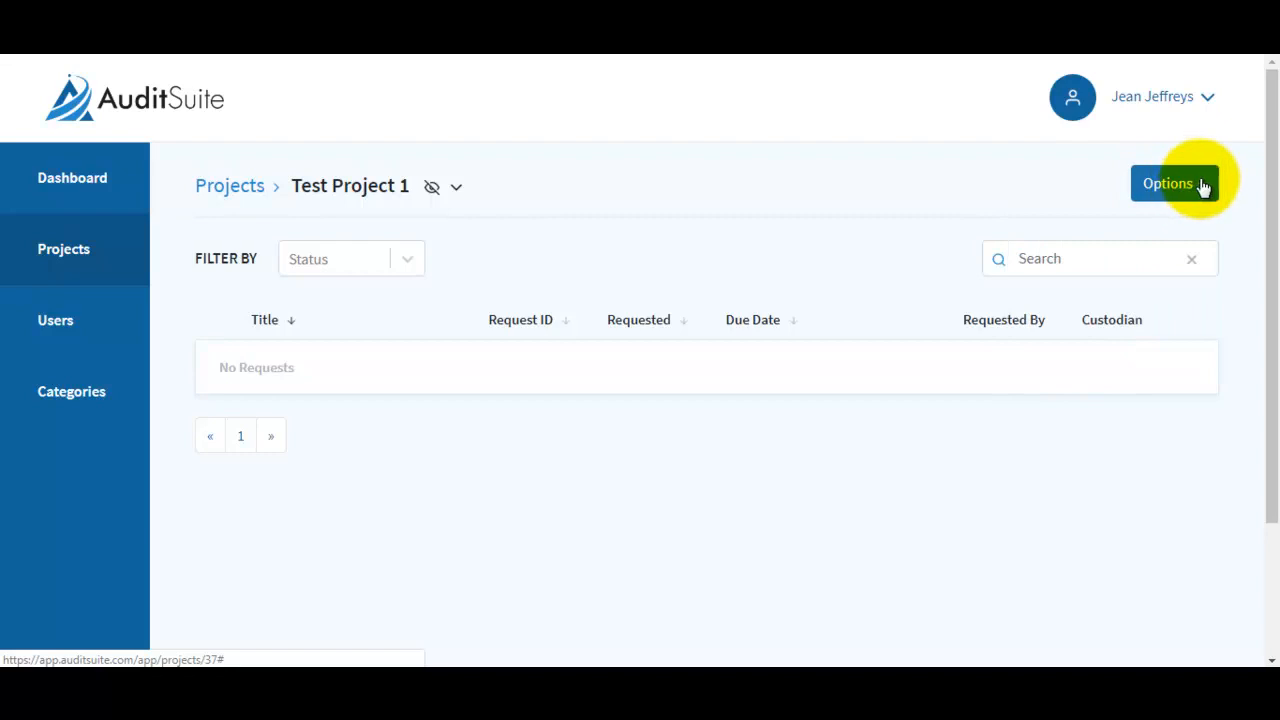
# - Open the form for adding or importing new requests to Test Project 1
pyautogui.click(1201, 189)
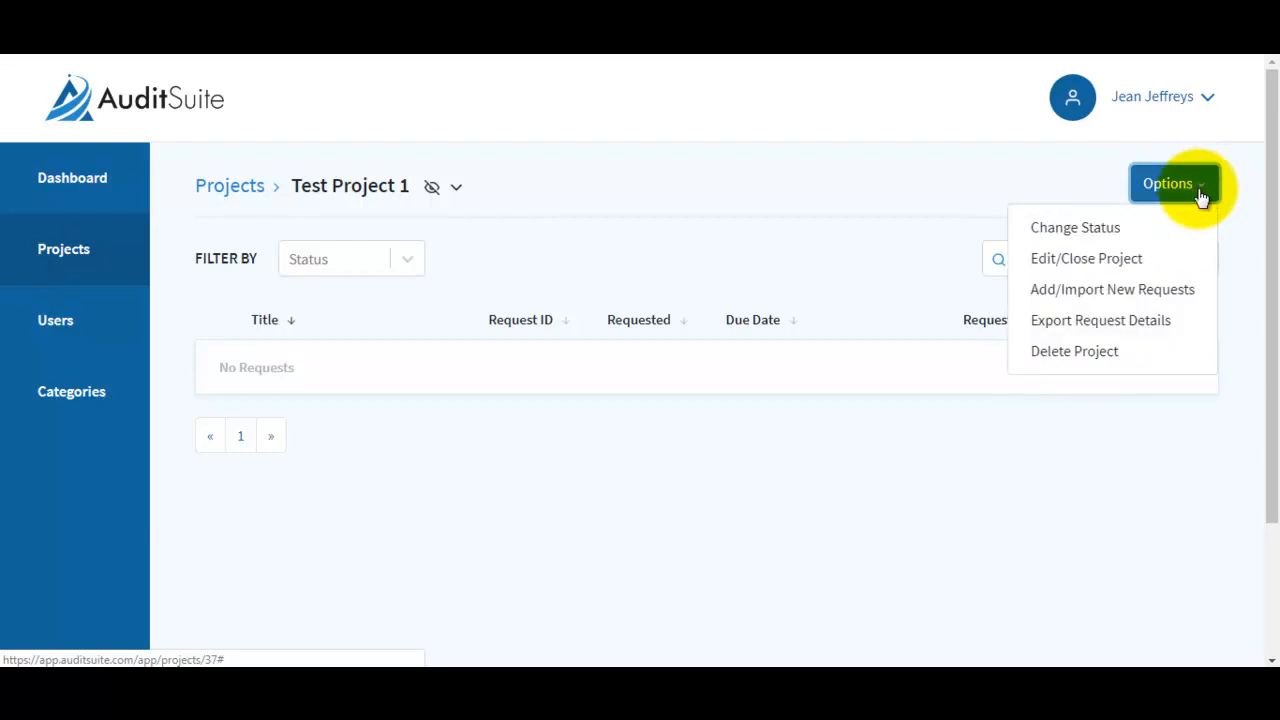
pyautogui.click(1160, 290)
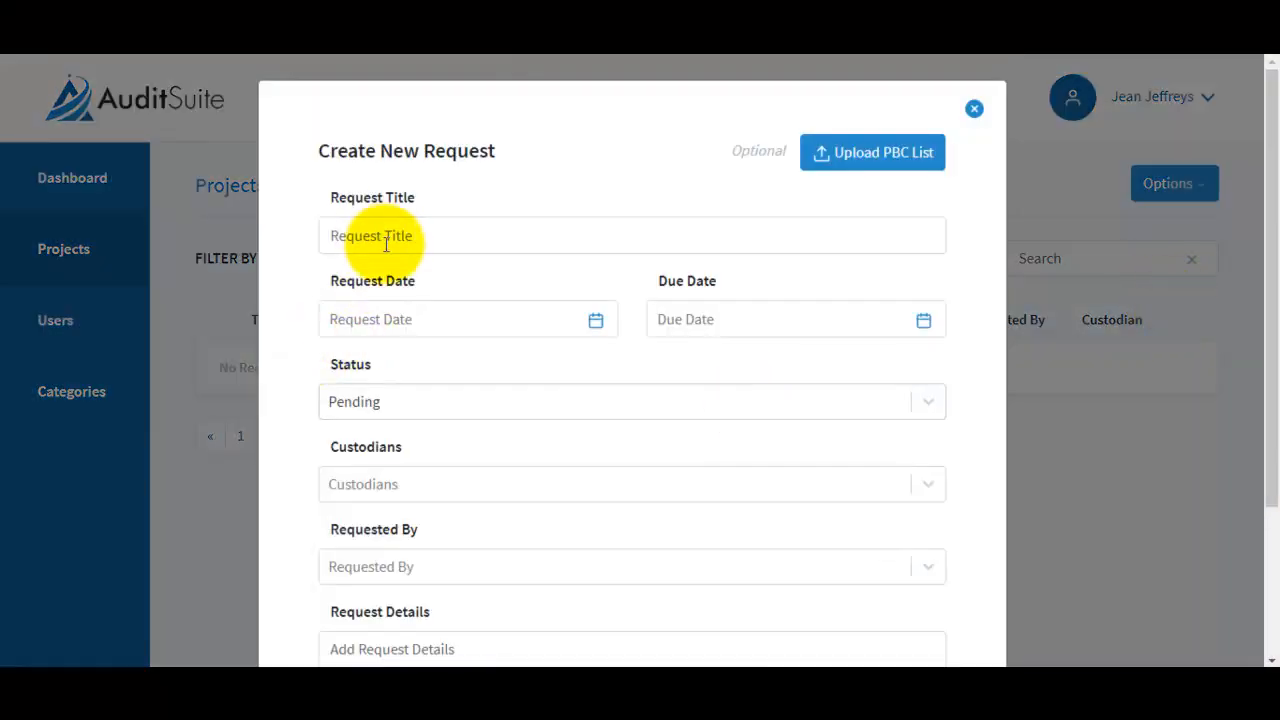
# - Review the new request form's fields, including the Requested By choices and the option to make the request private
pyautogui.scroll(-1, 400, 260)
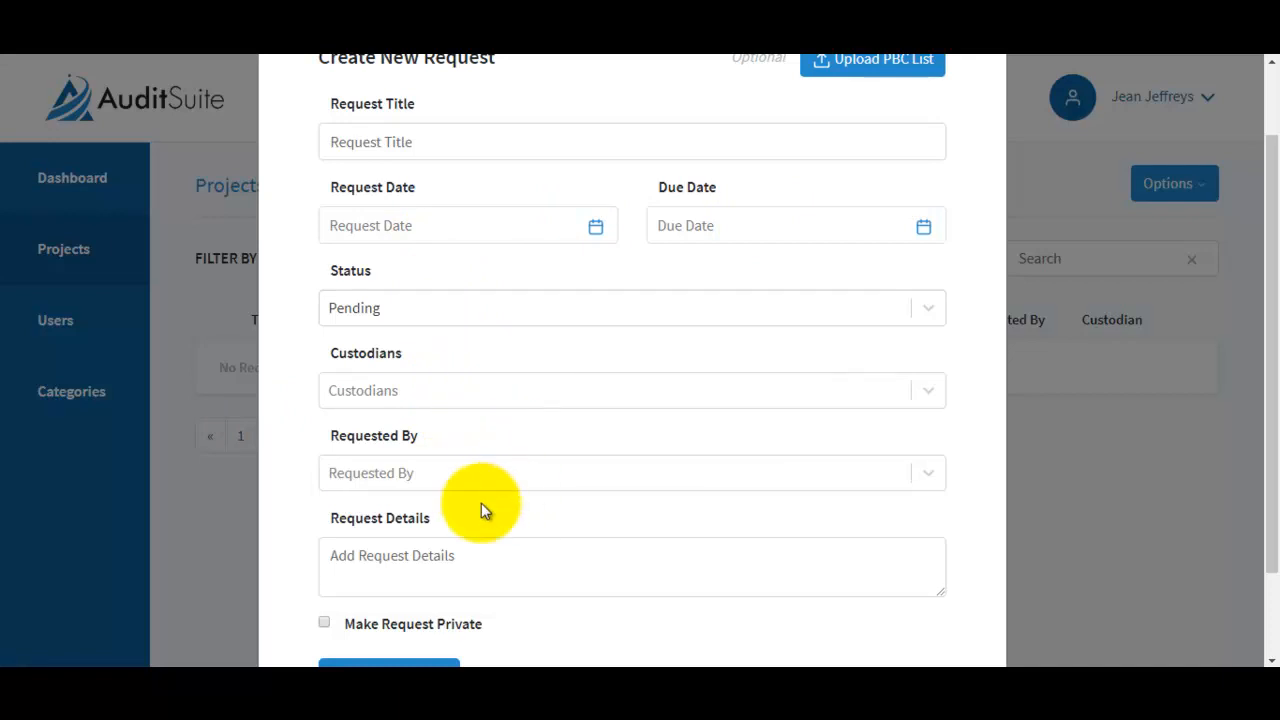
pyautogui.scroll(-2, 457, 434)
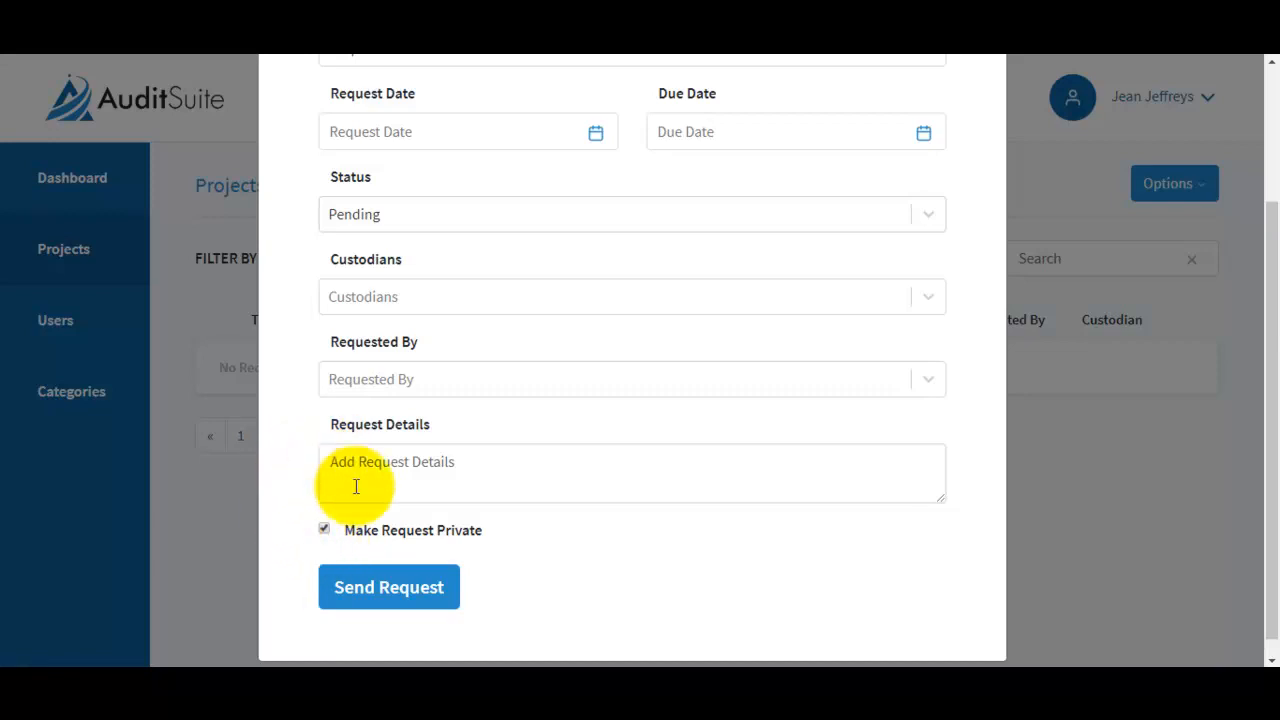
pyautogui.click(416, 384)
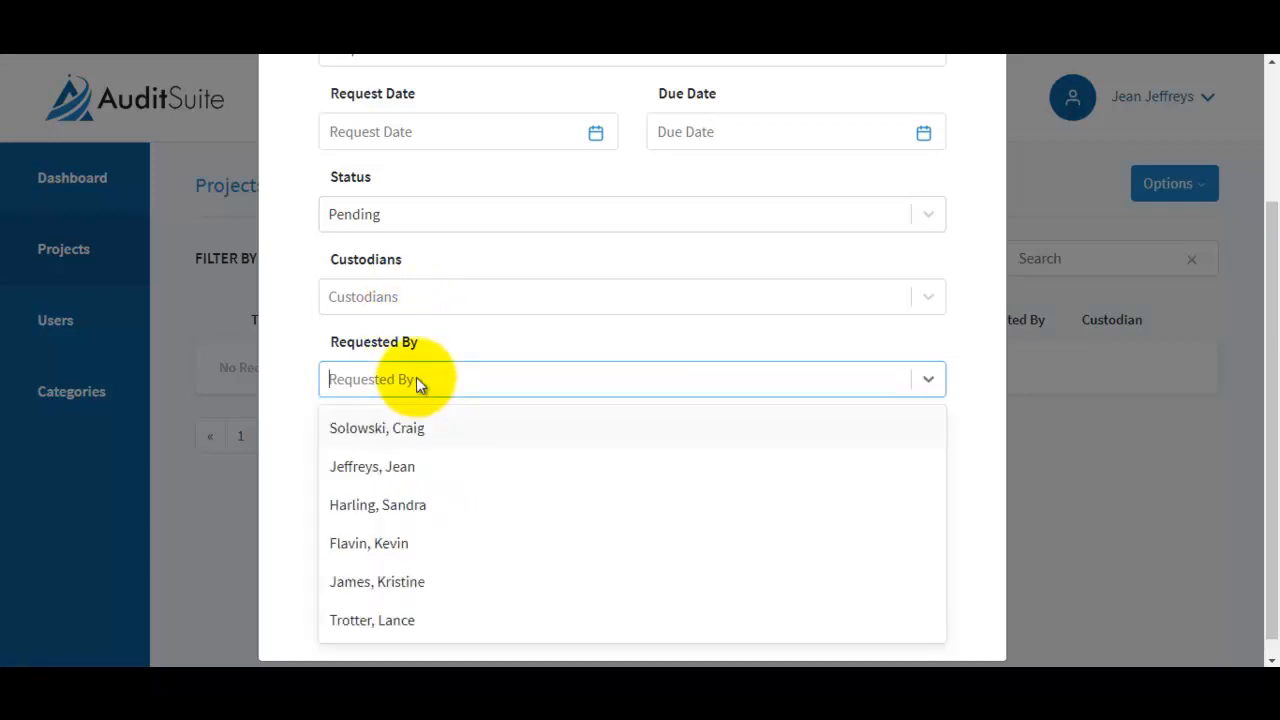
pyautogui.click(416, 377)
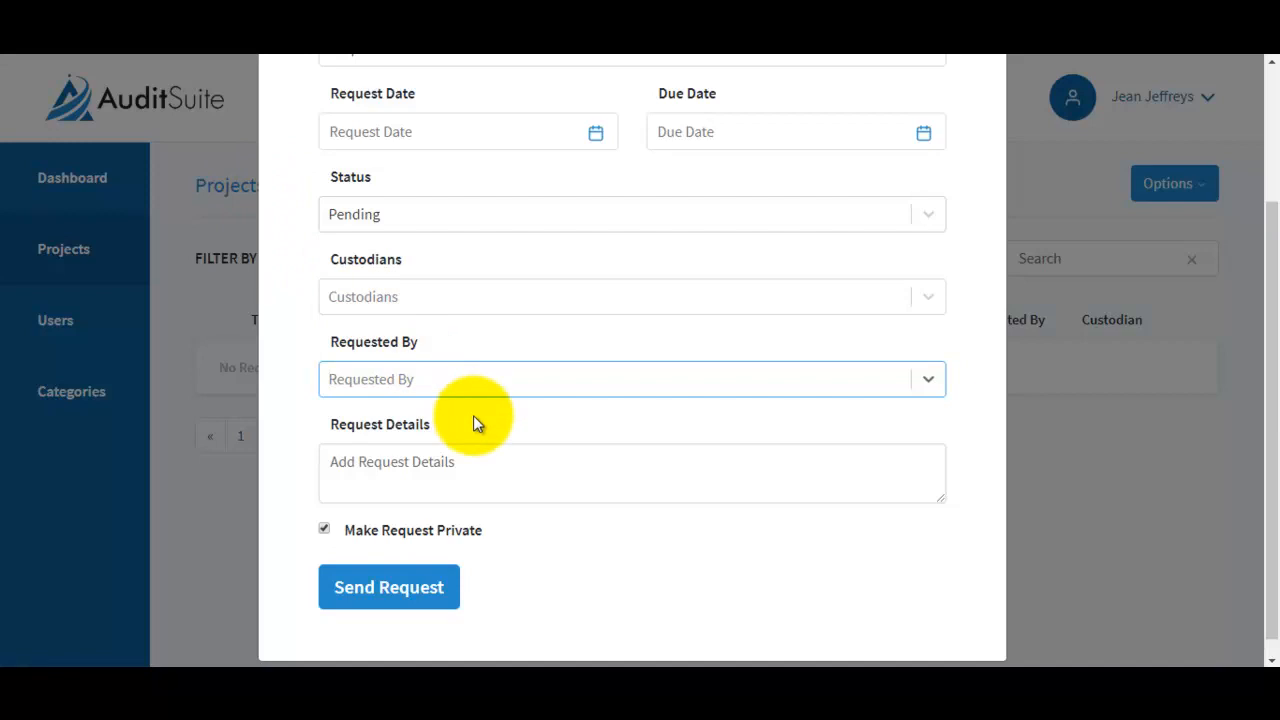
pyautogui.scroll(2, 474, 420)
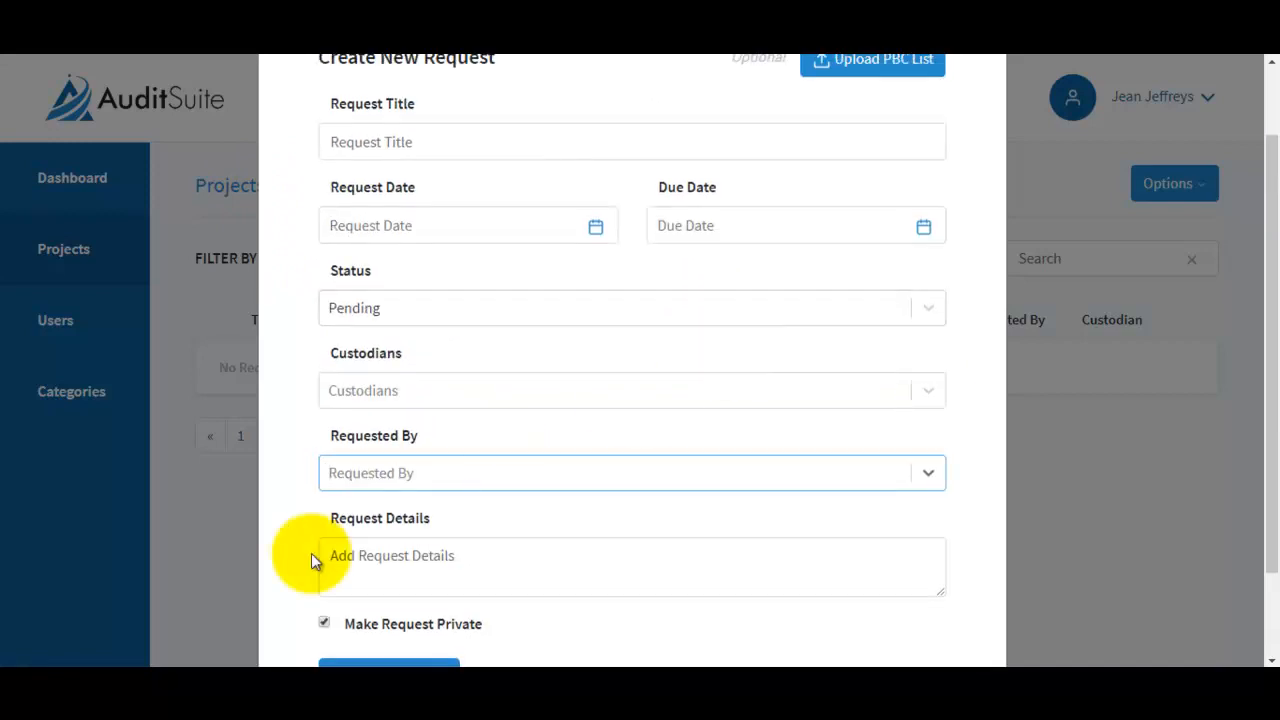
pyautogui.click(324, 622)
pyautogui.scroll(2, 760, 619)
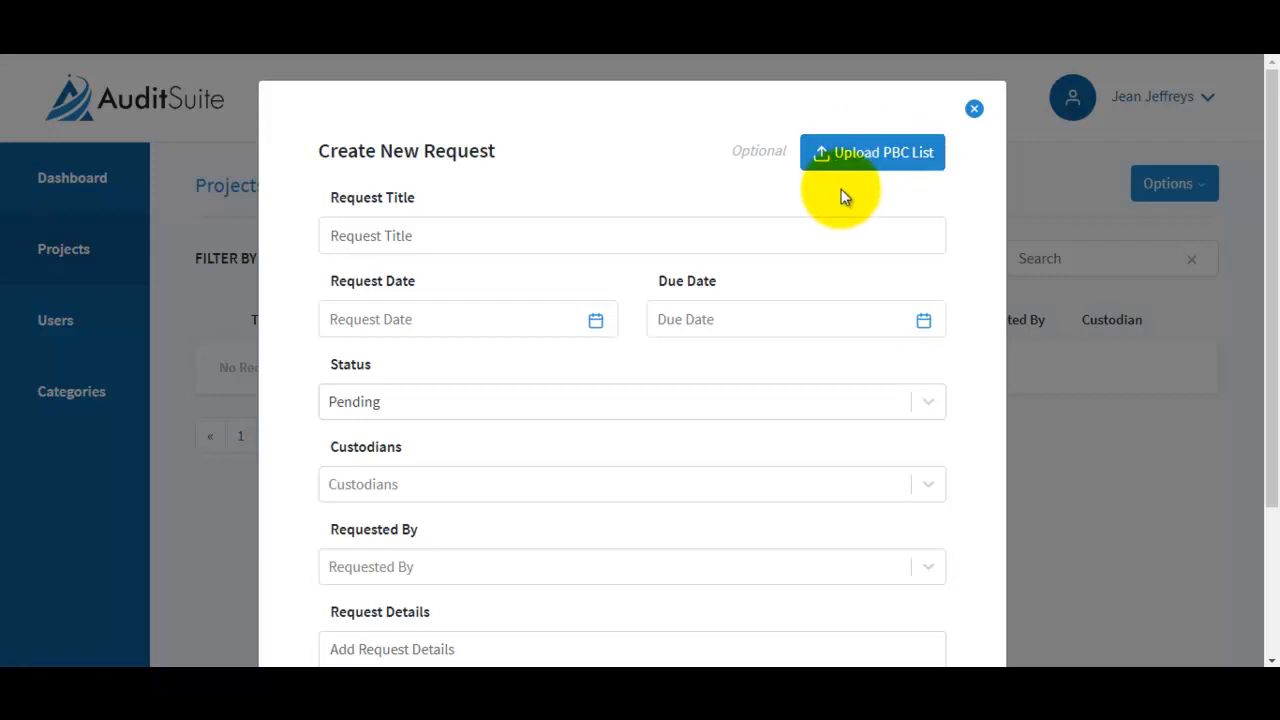
# - Upload the PBC list file "PBC_Test Project-Import" from the Demo folder and send it to import the requests
pyautogui.click(884, 156)
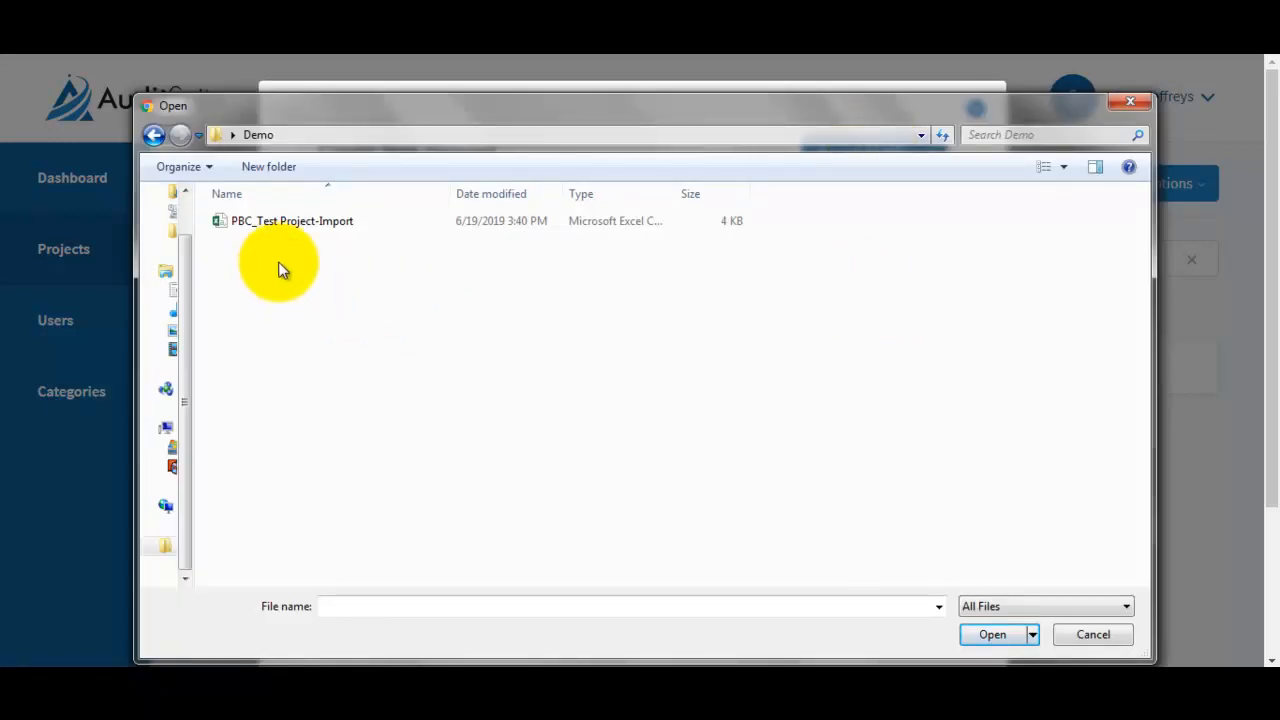
pyautogui.click(295, 232)
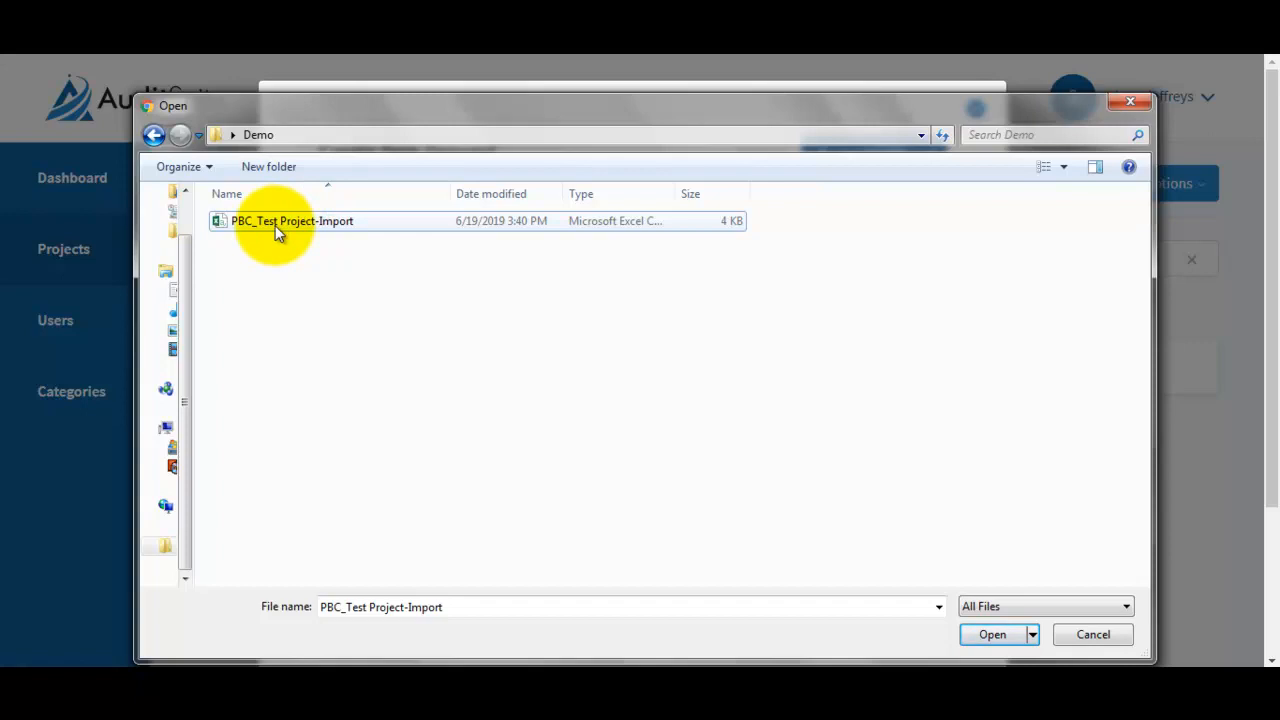
pyautogui.doubleClick(273, 224)
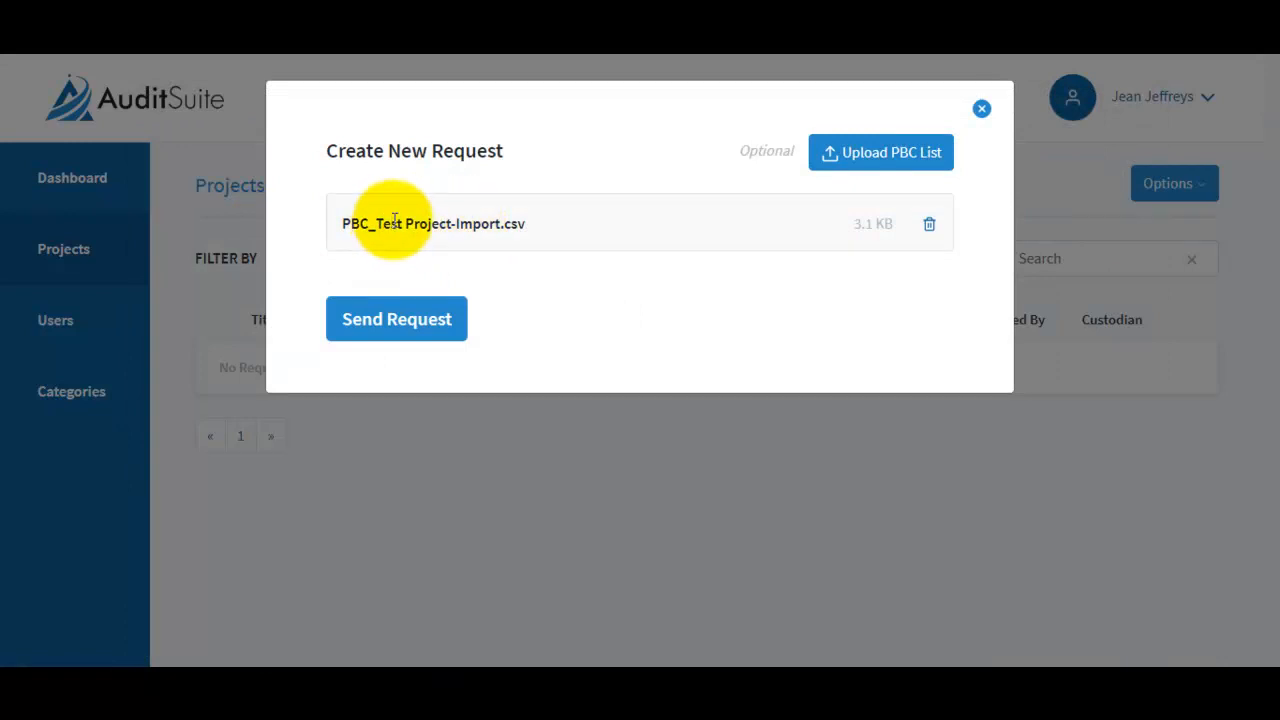
pyautogui.click(378, 320)
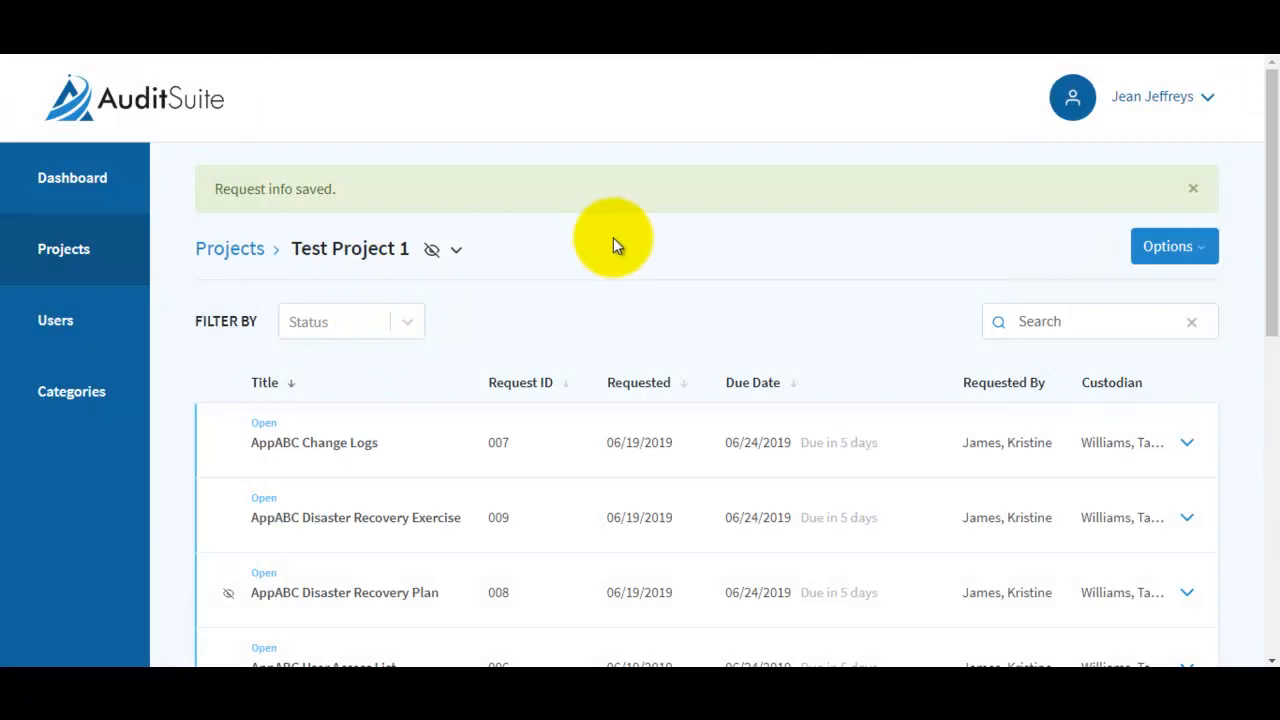
# - Review the imported requests in Test Project 1 and sort the list by Request ID
pyautogui.scroll(-1, 626, 505)
pyautogui.scroll(-5, 476, 425)
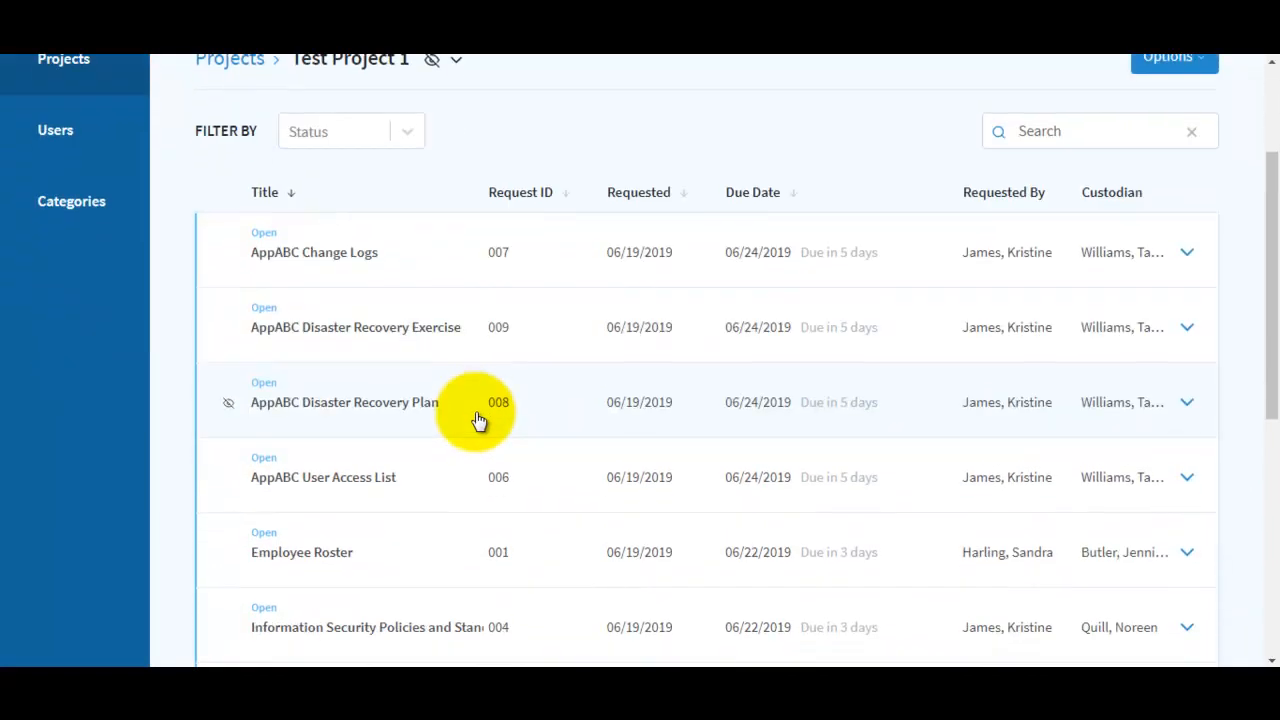
pyautogui.scroll(-3, 476, 415)
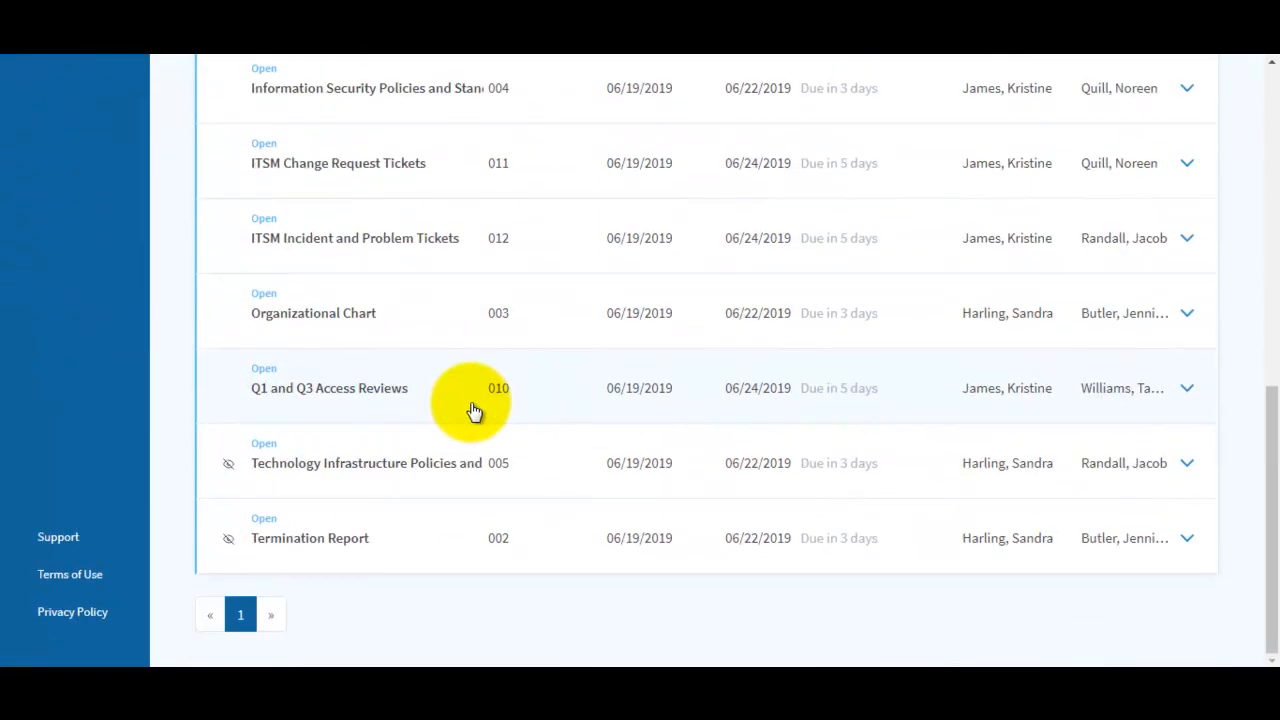
pyautogui.scroll(6, 436, 455)
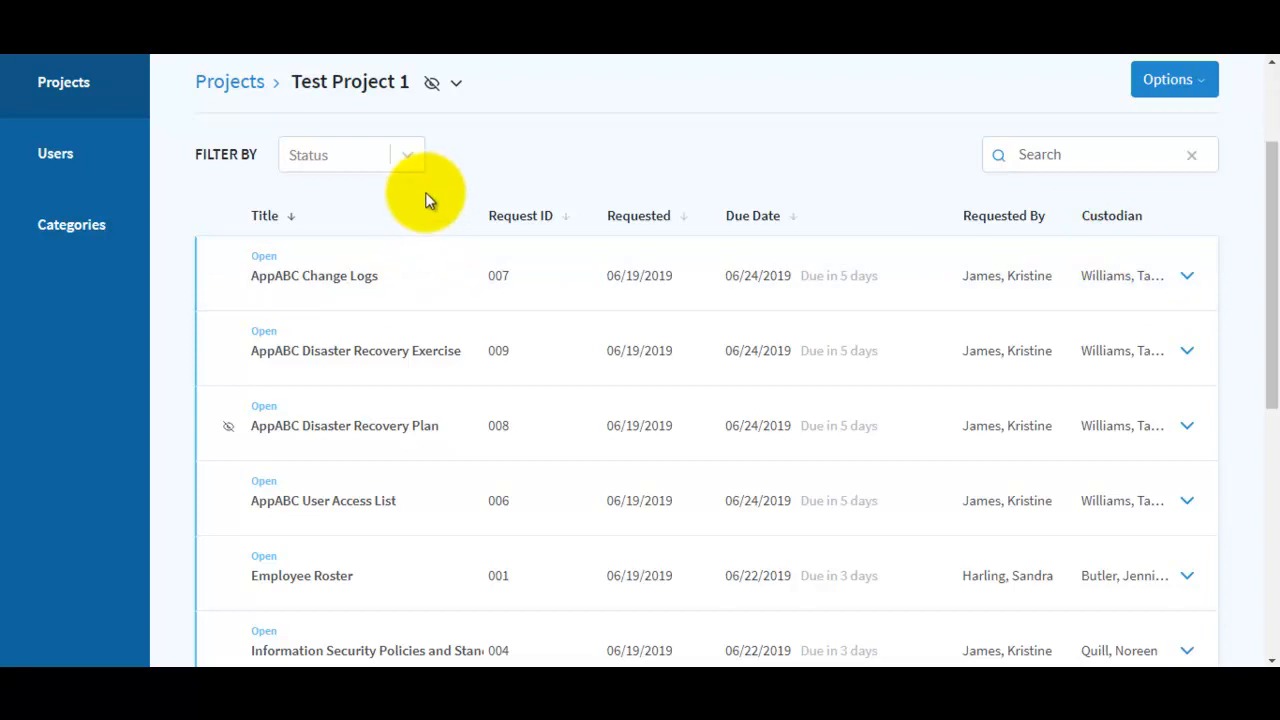
pyautogui.scroll(1, 460, 210)
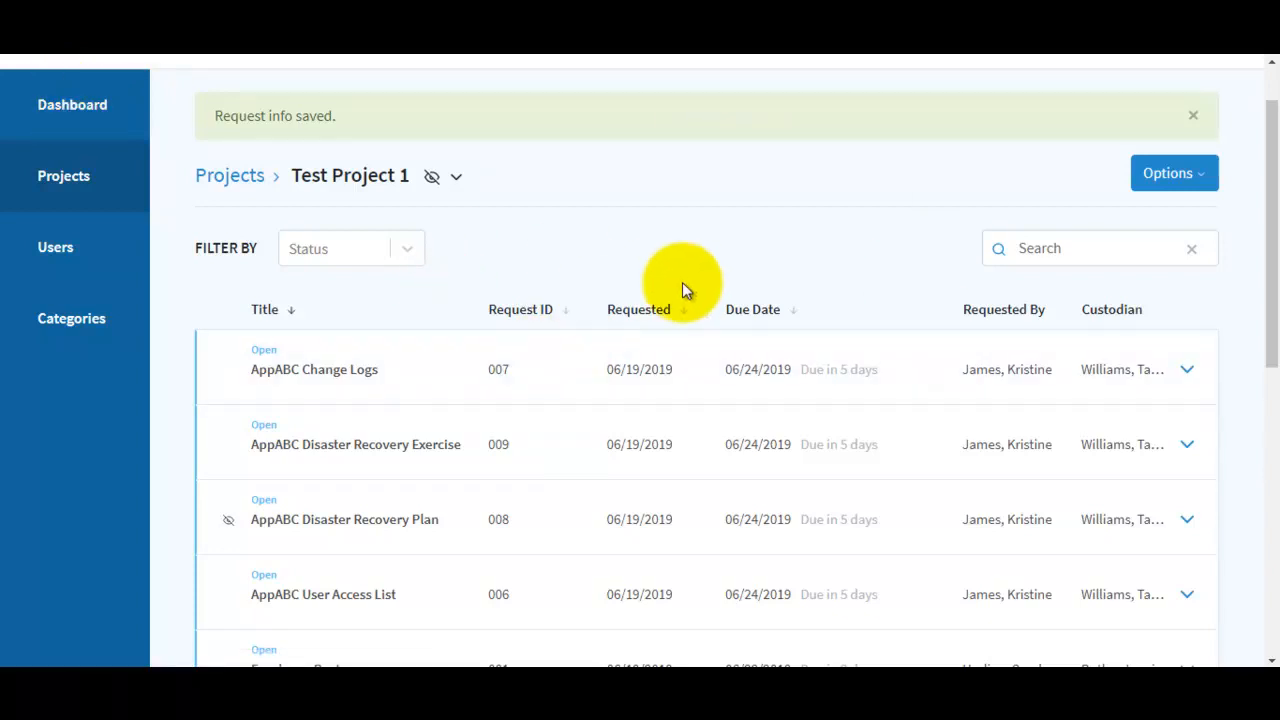
pyautogui.scroll(-2, 684, 286)
pyautogui.click(515, 124)
pyautogui.scroll(-1, 414, 357)
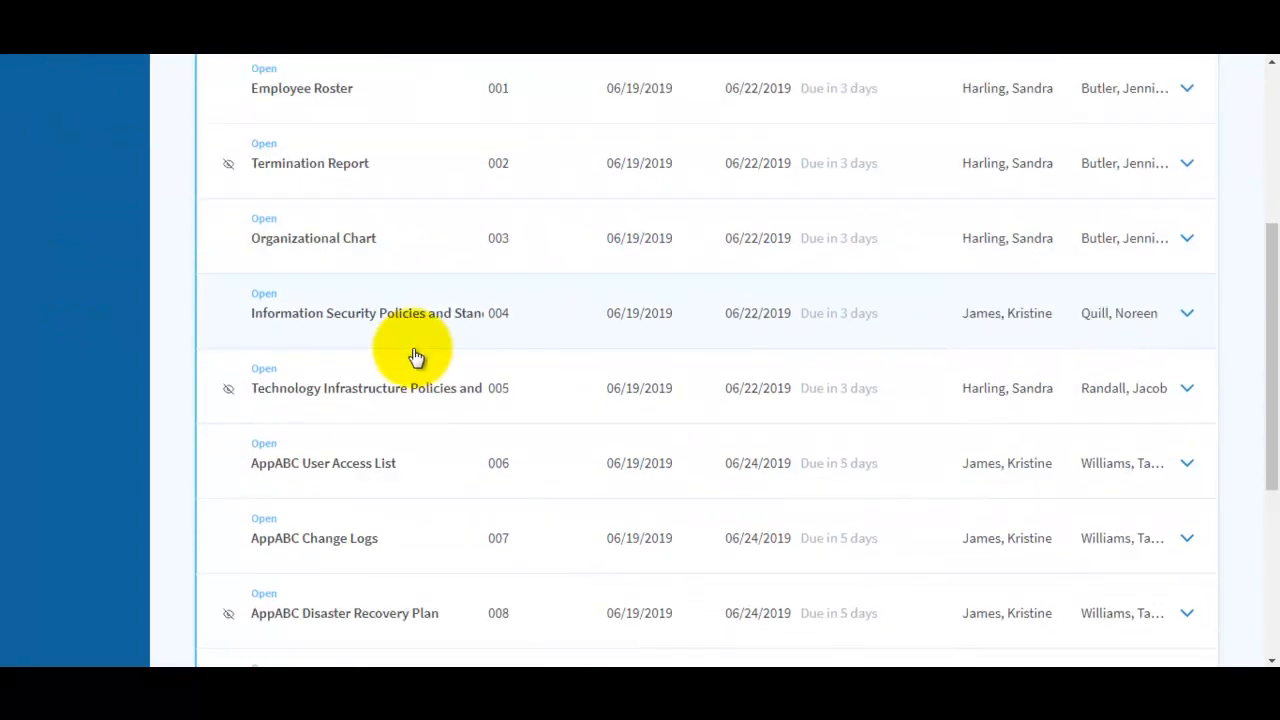
pyautogui.scroll(2, 352, 320)
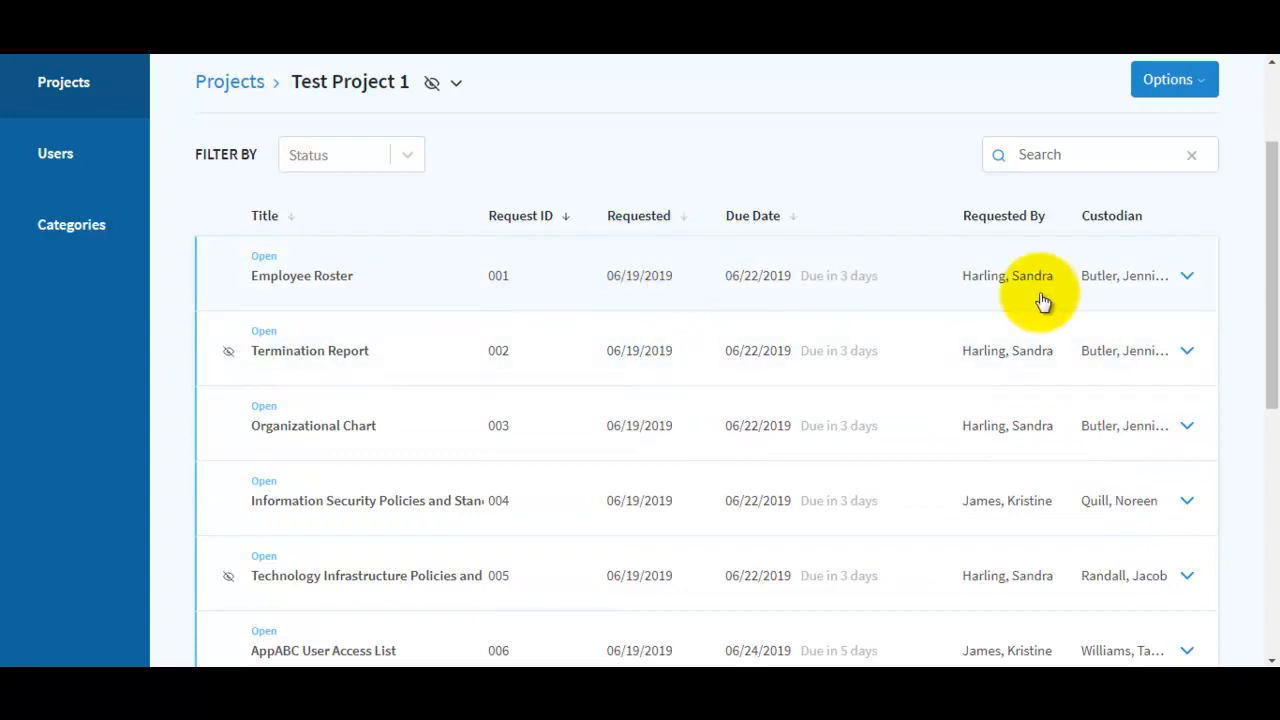
# - Expand the Employee Roster request, open its full page, and review its status choices, upload area and comments section
pyautogui.click(1187, 280)
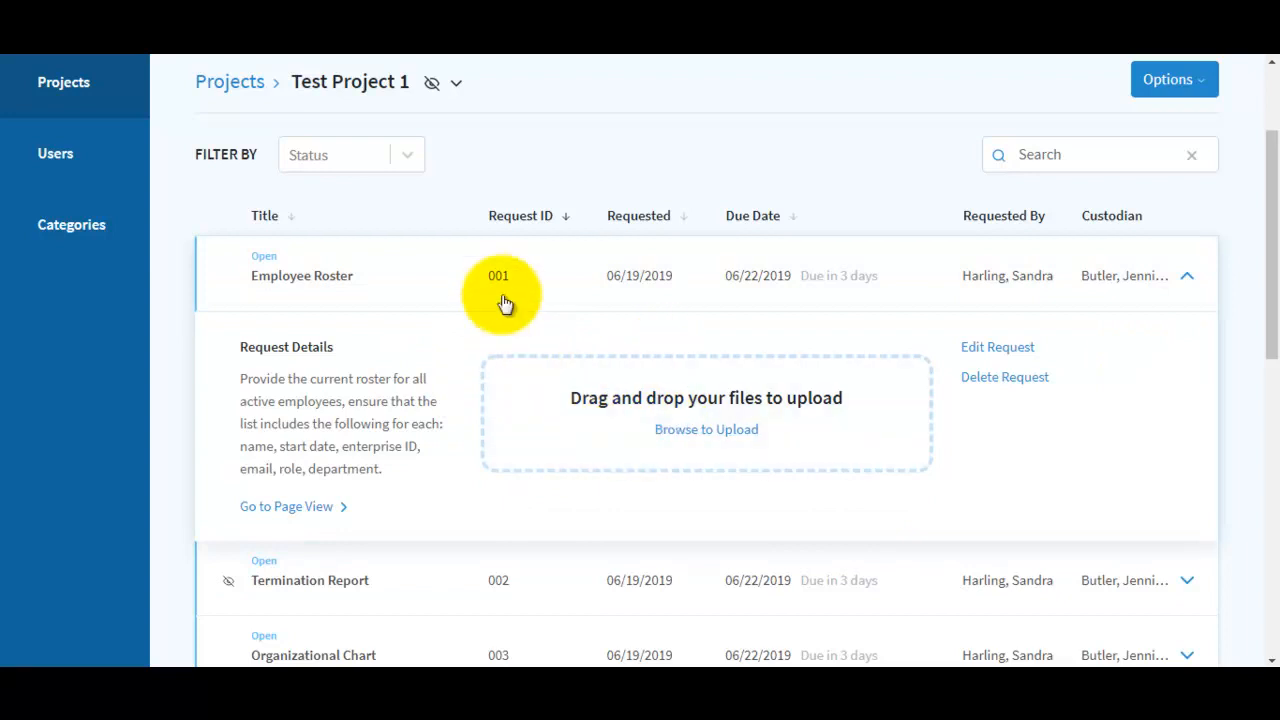
pyautogui.click(563, 275)
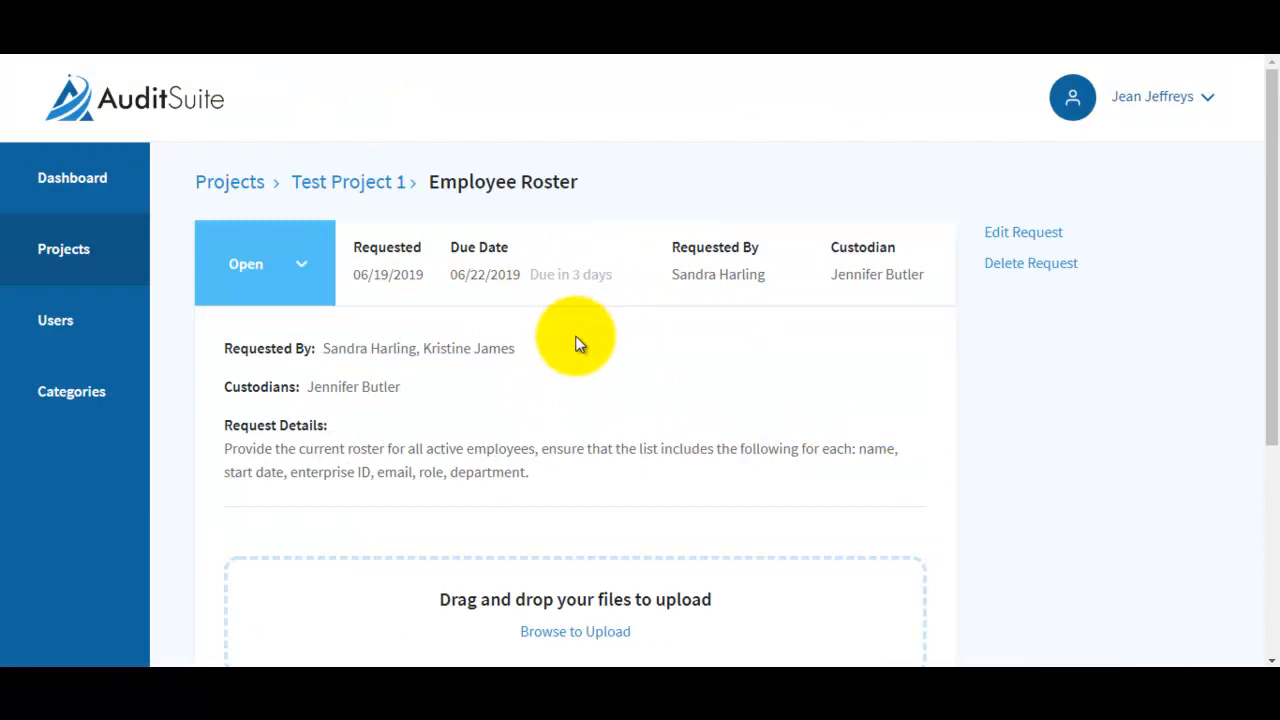
pyautogui.click(300, 267)
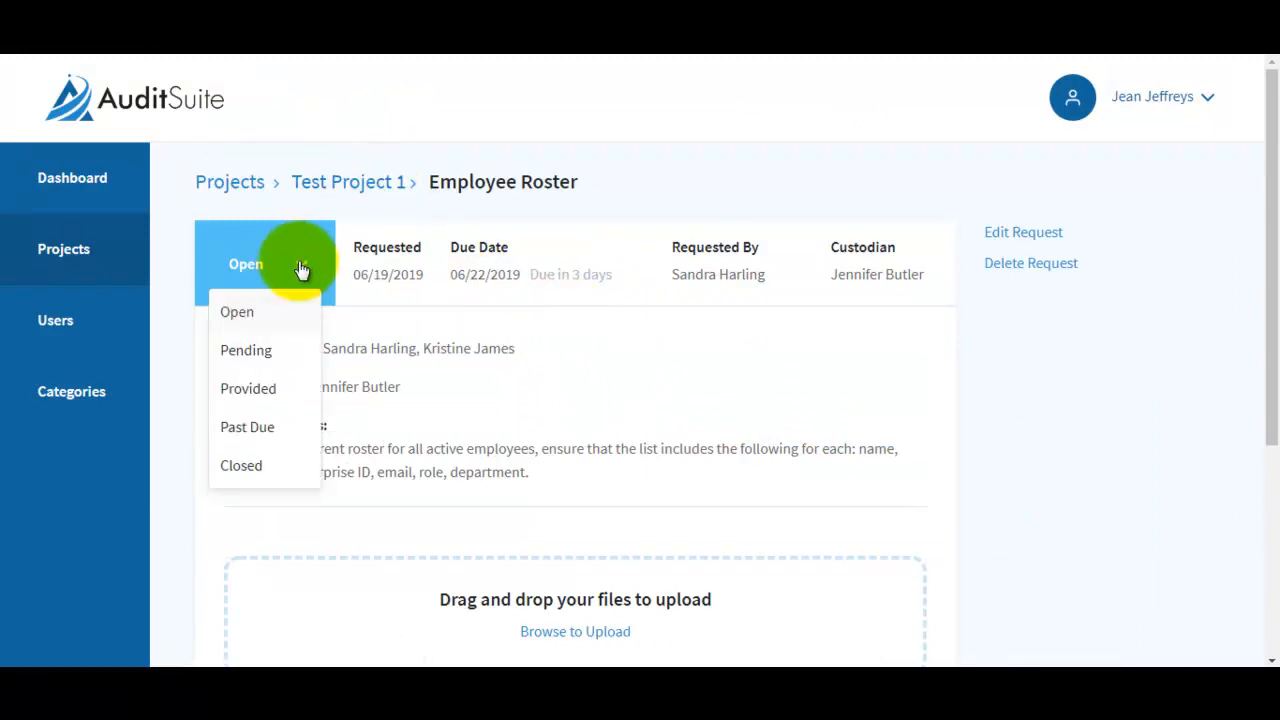
pyautogui.click(557, 443)
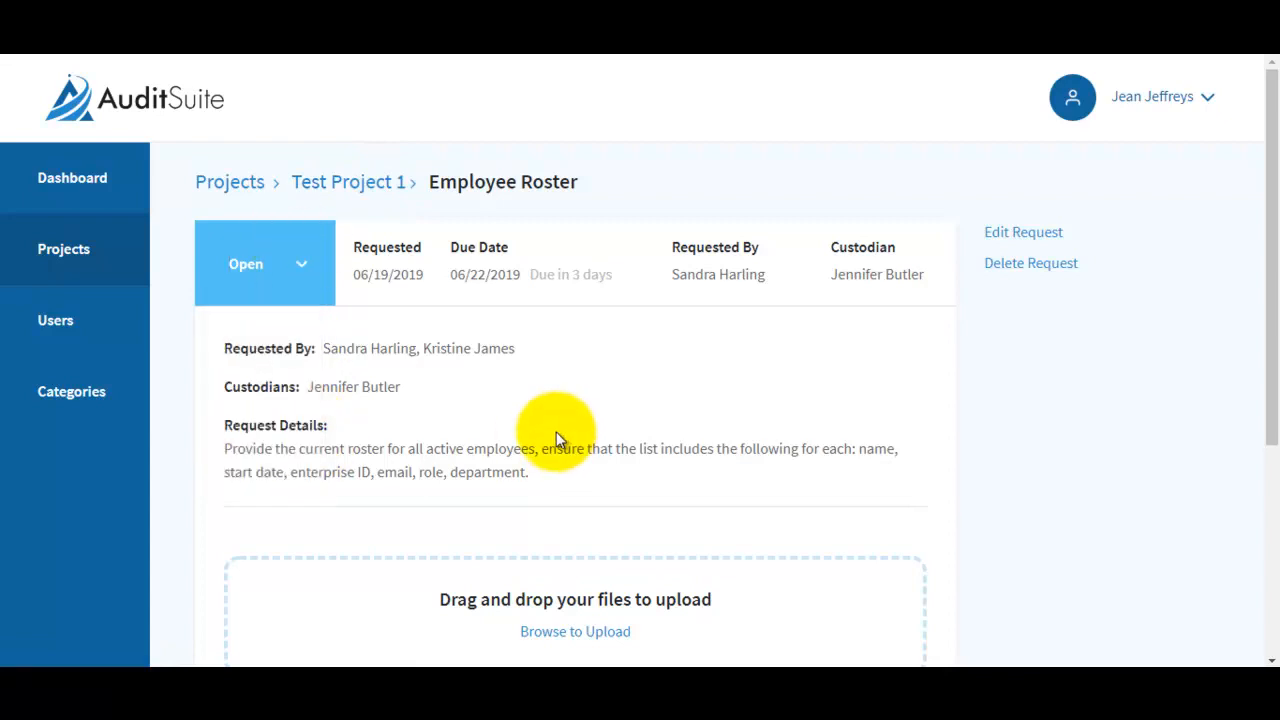
pyautogui.scroll(-1, 870, 395)
pyautogui.scroll(-3, 870, 395)
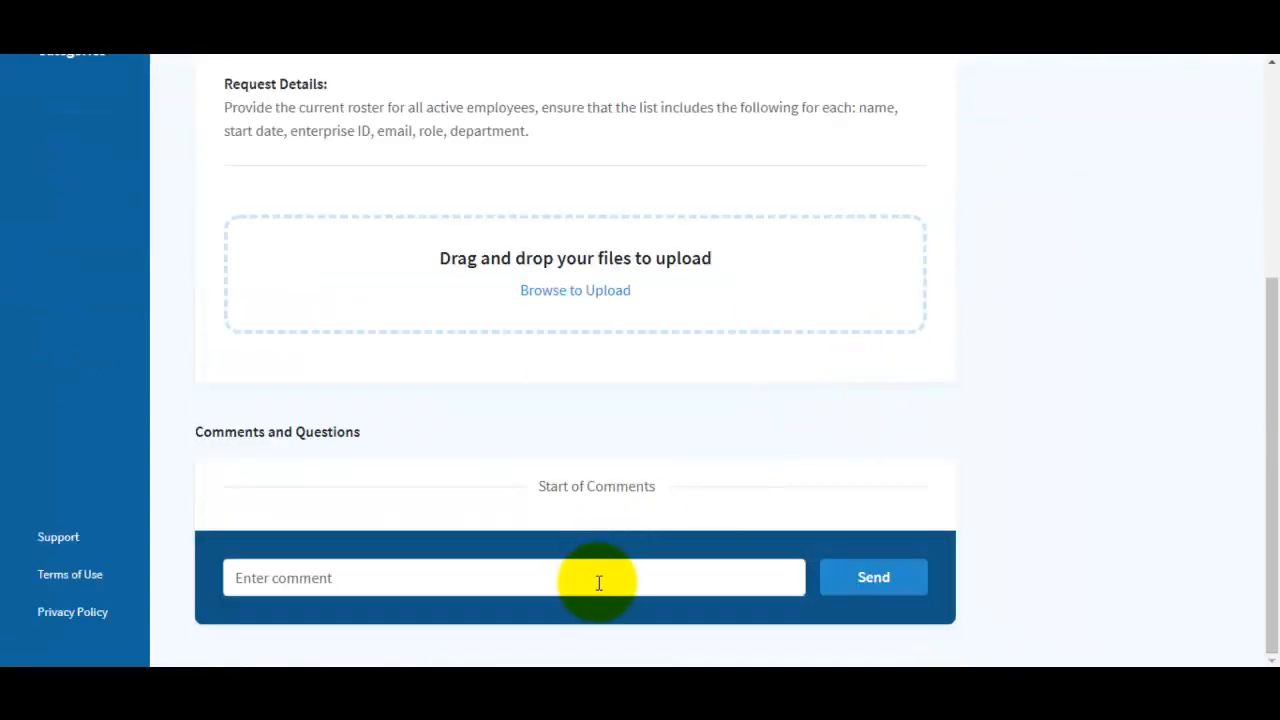
pyautogui.scroll(4, 577, 505)
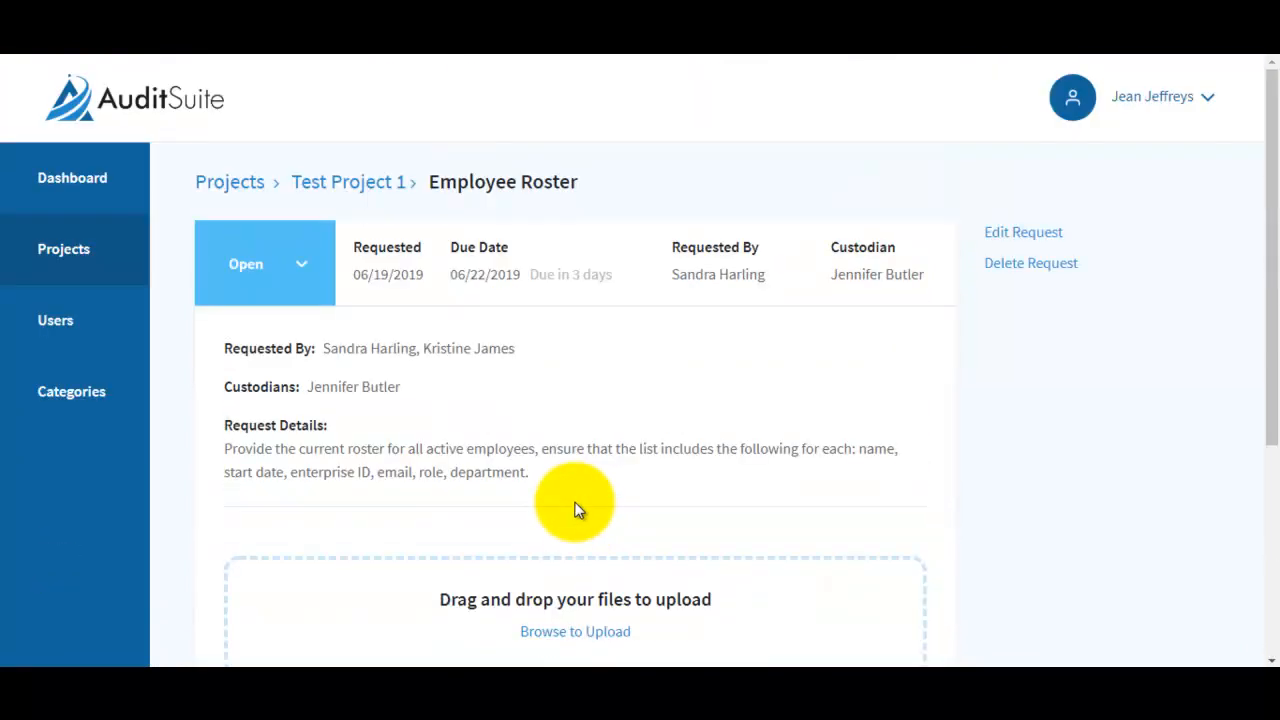
# - Return to the Test Project 1 request list and view the available status filter choices without applying one
pyautogui.click(357, 190)
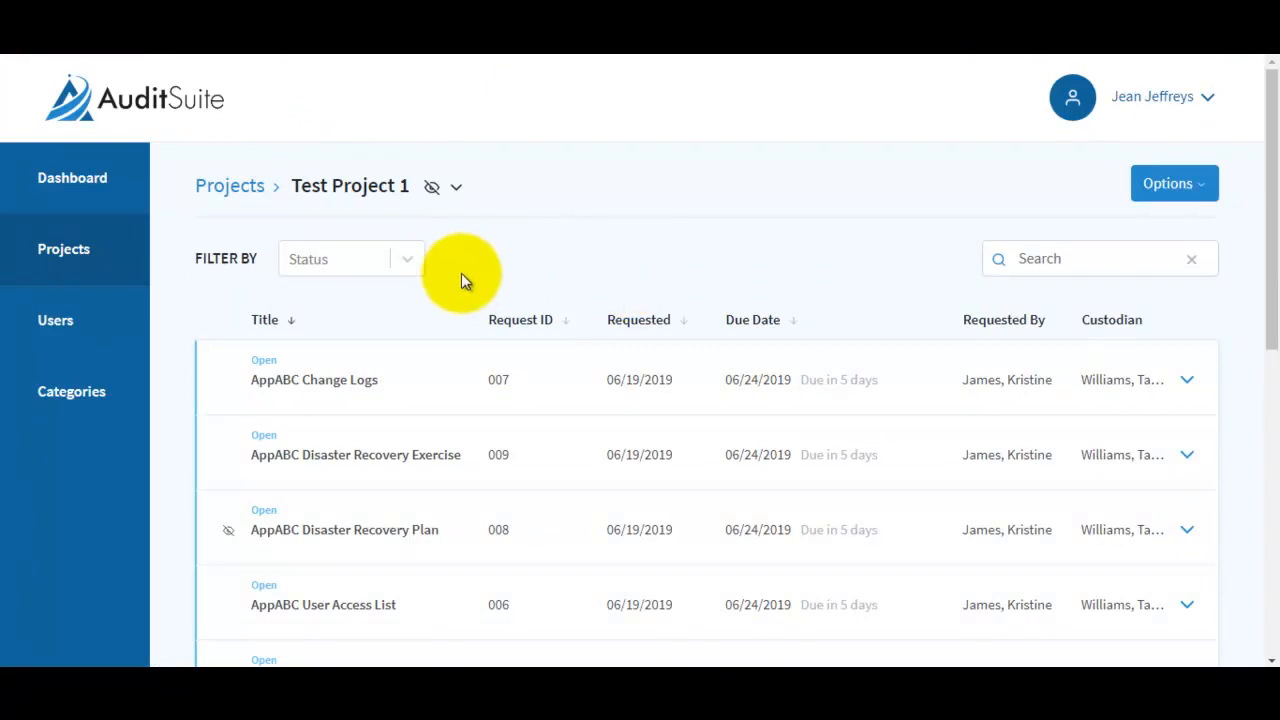
pyautogui.click(405, 261)
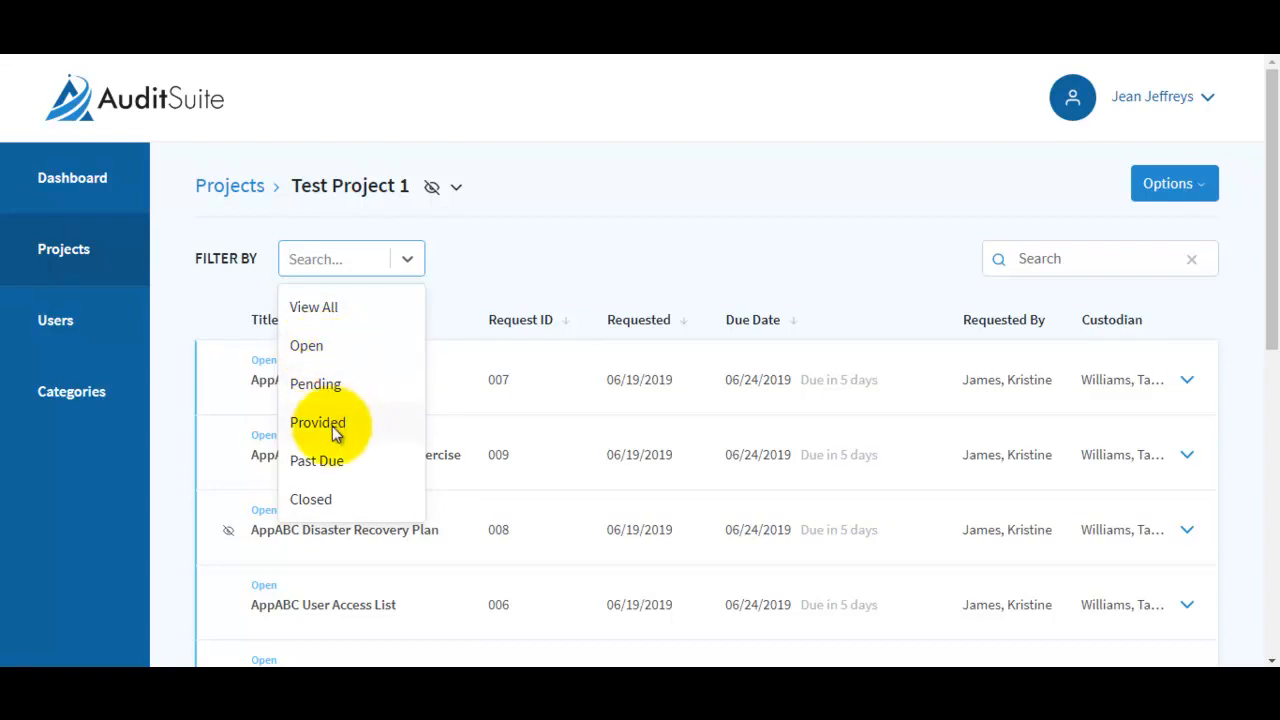
pyautogui.click(570, 290)
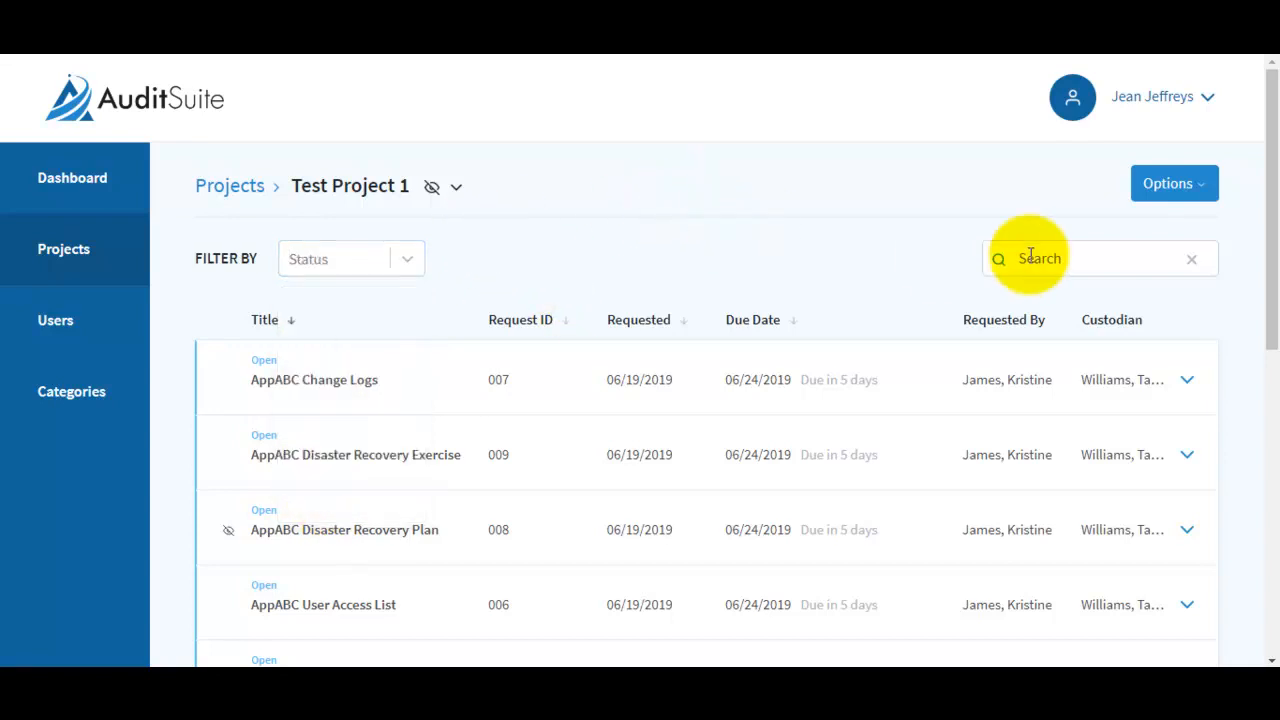